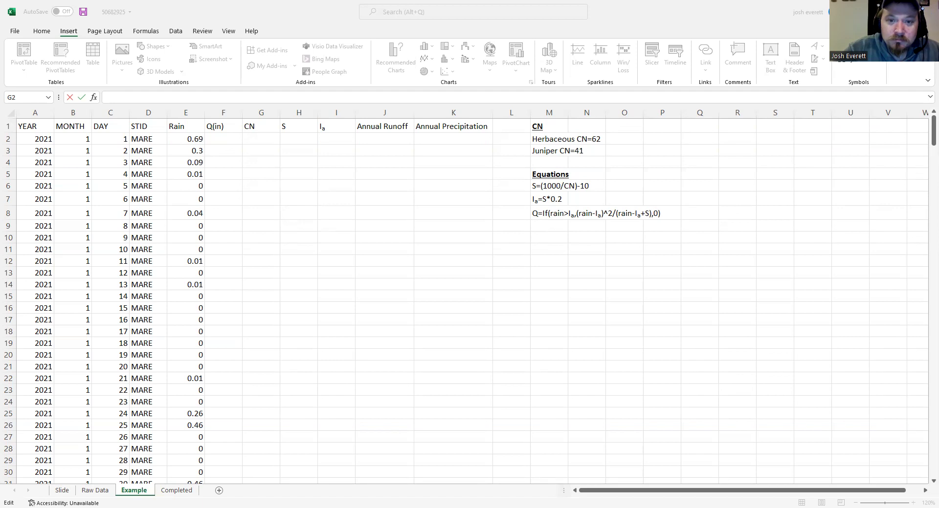
- Switch back to the Excel workbook window with G2 selected
key(alt+Tab)
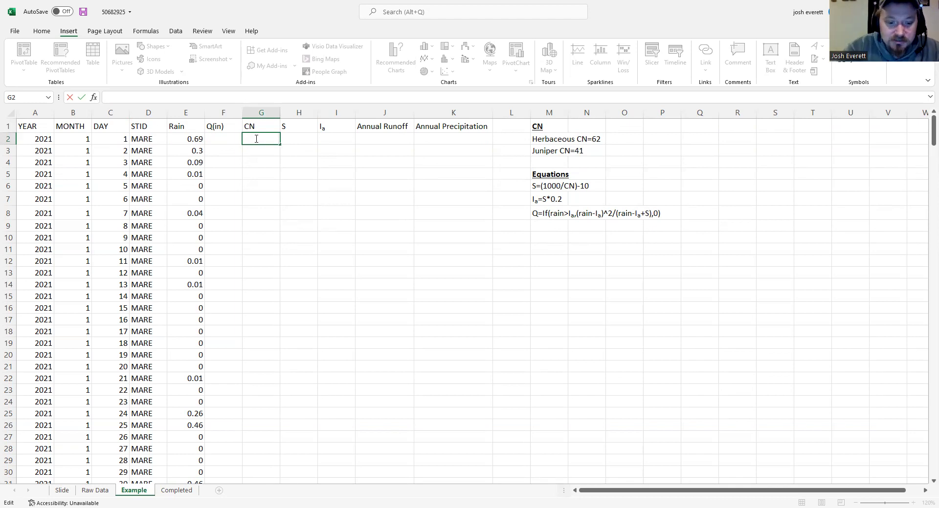
- Enter CN 62 in G2 and =(1000/G2)-10 in H2, giving S = 6.12903
text(6)
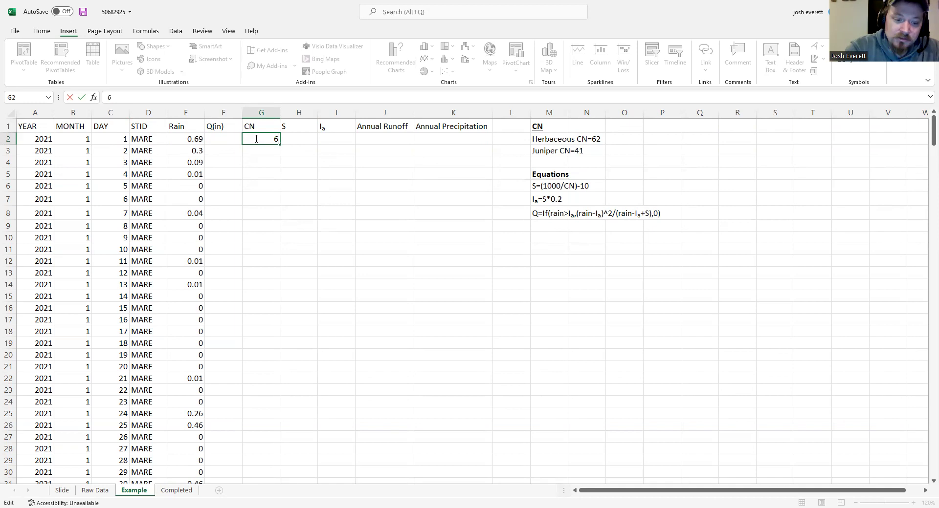
text(2)
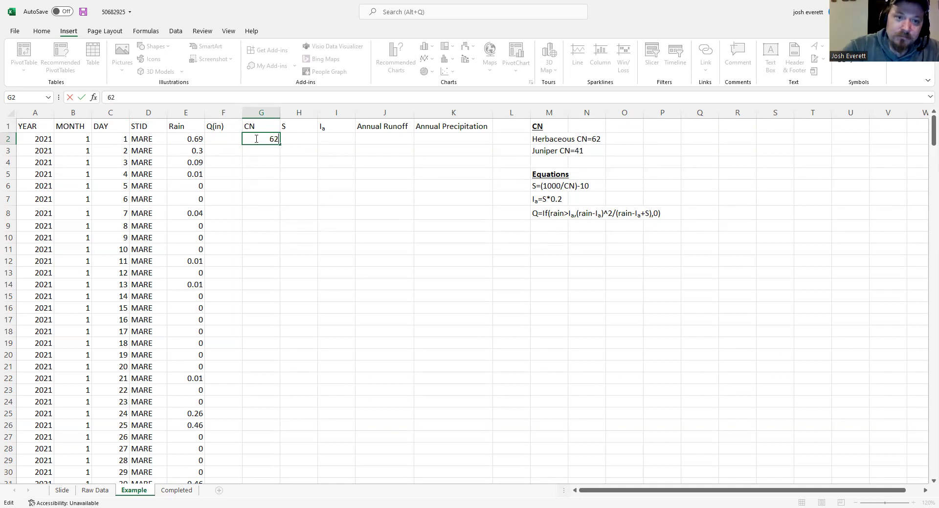
click(290, 138)
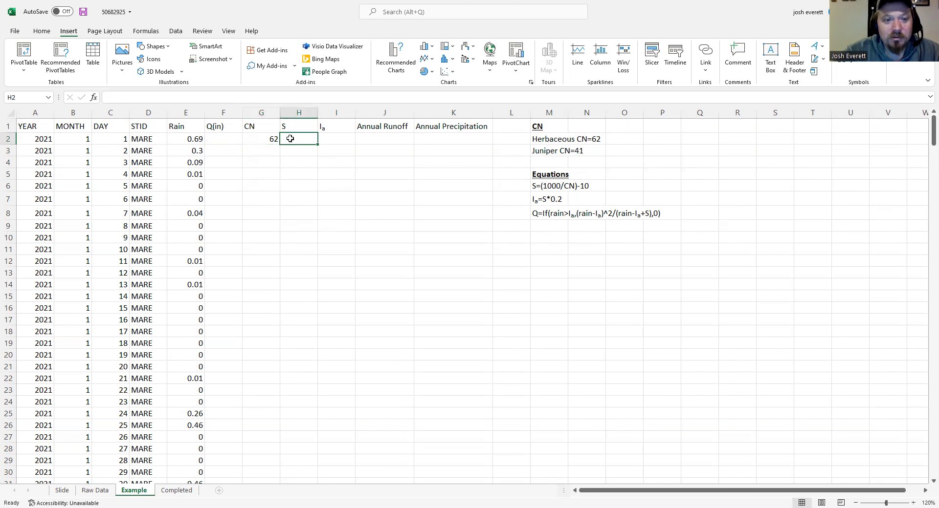
text(=)
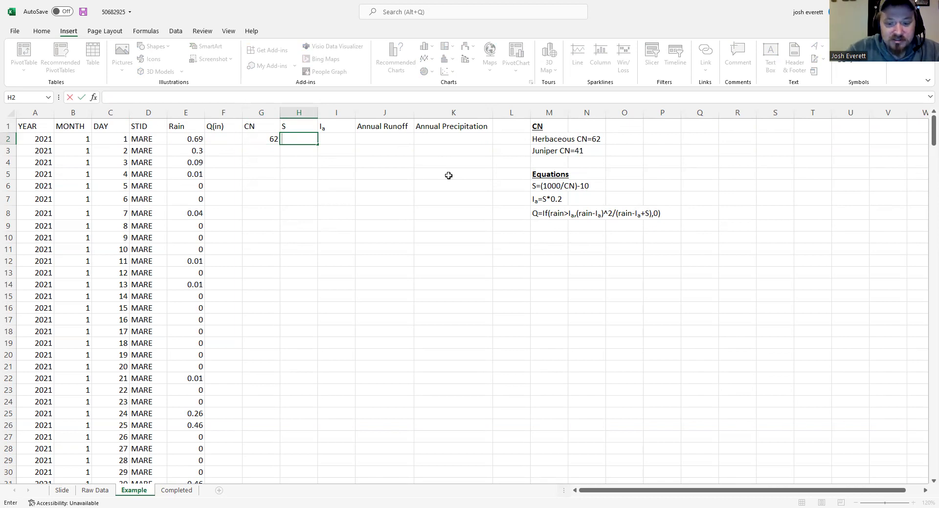
text(=)
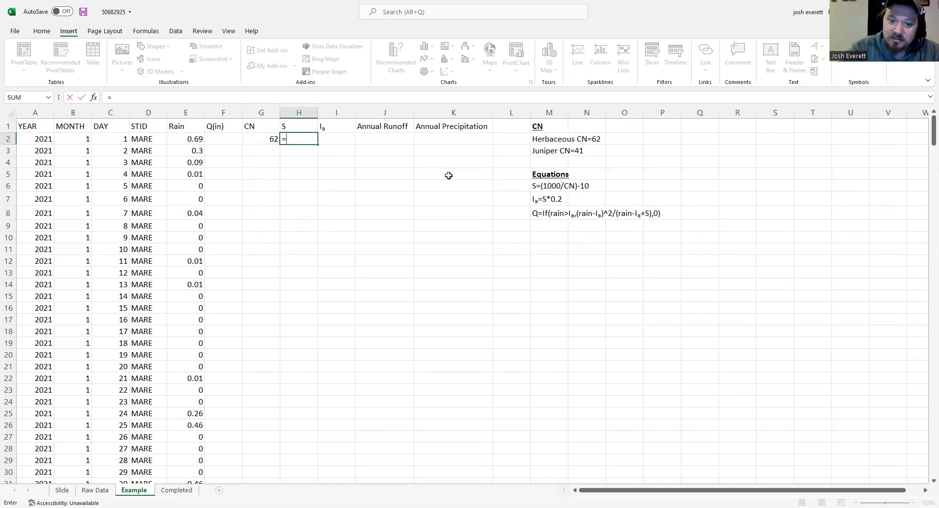
text(()
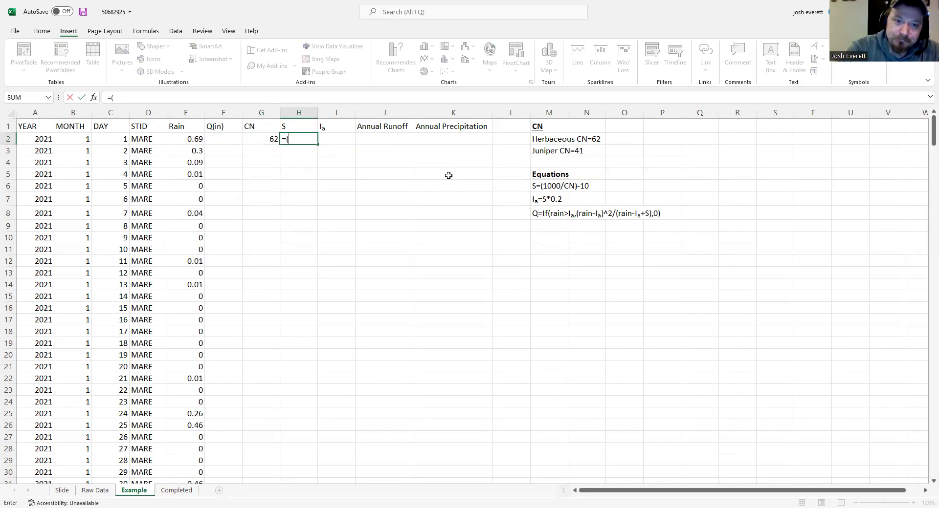
text(1000)
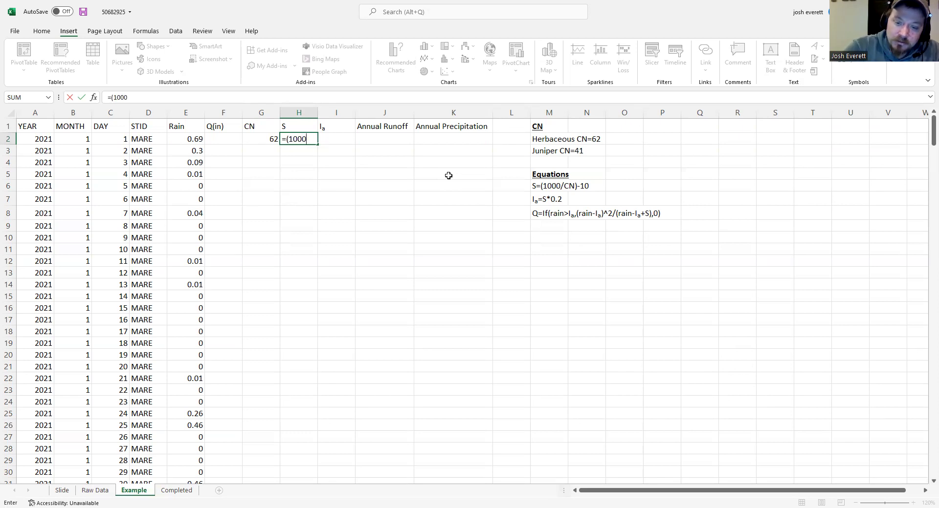
text(/)
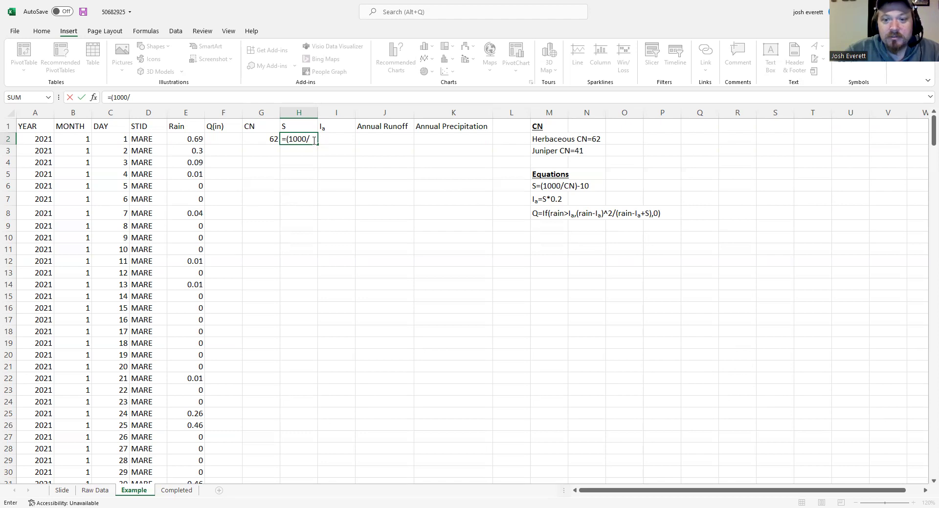
click(270, 141)
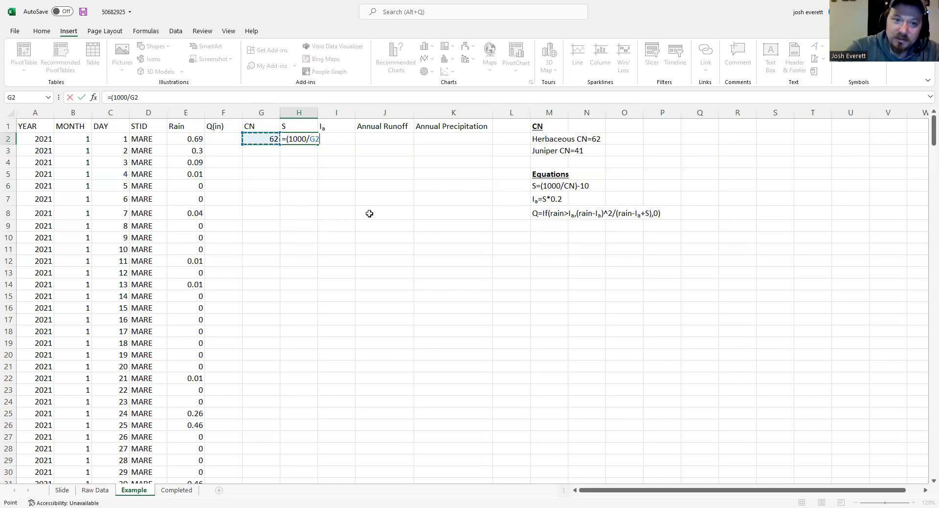
text()-)
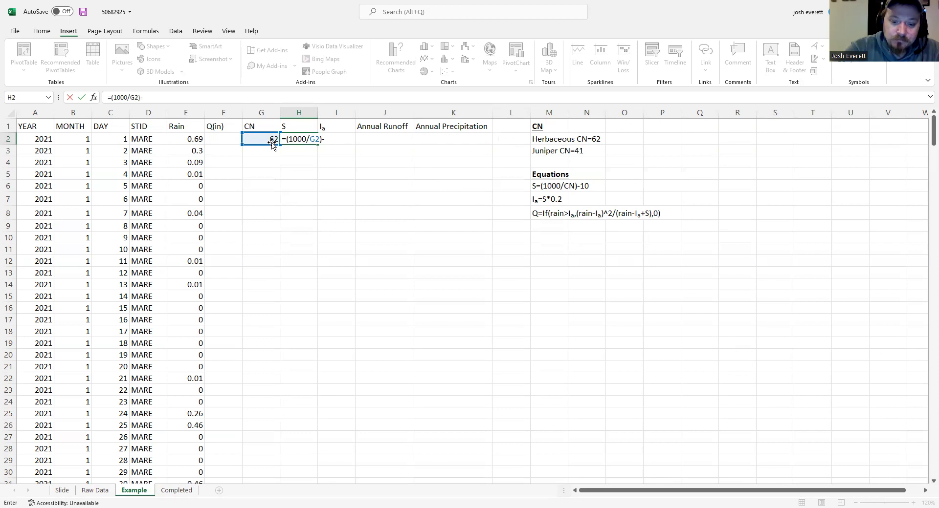
text(10)
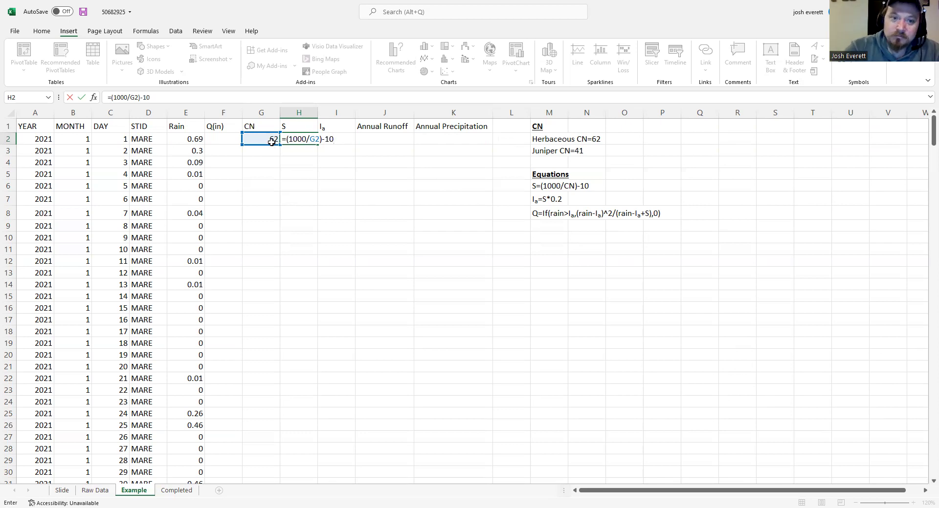
key(Return)
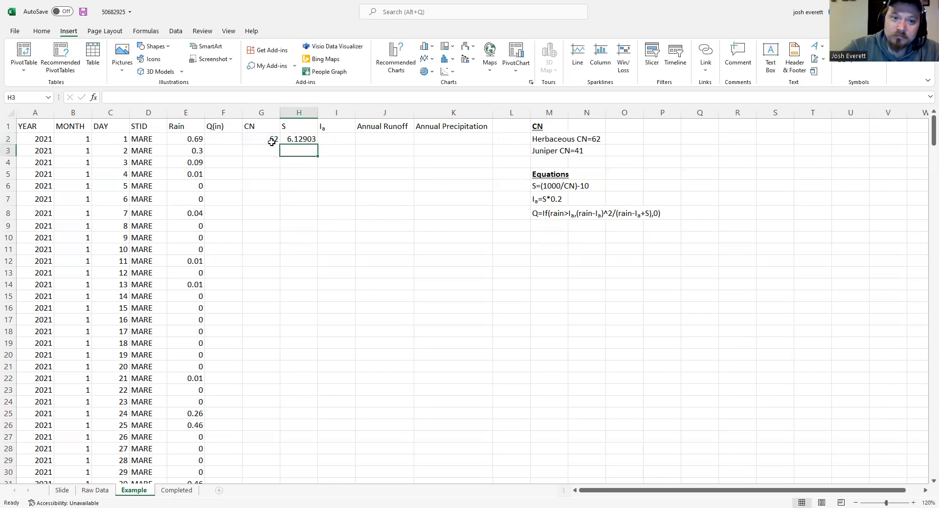
- Edit the Ia heading in I1, closing Format Cells without changes
double_click(324, 128)
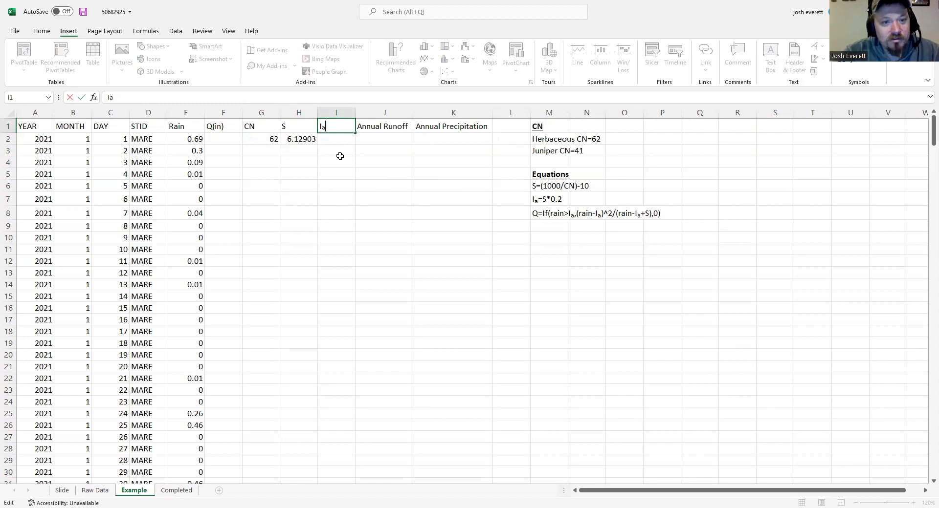
key(ctrl+1)
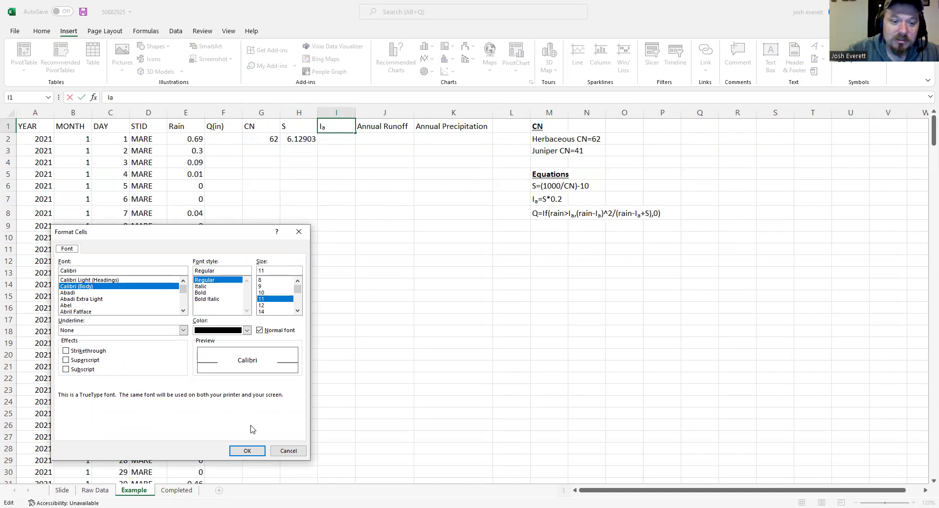
click(299, 232)
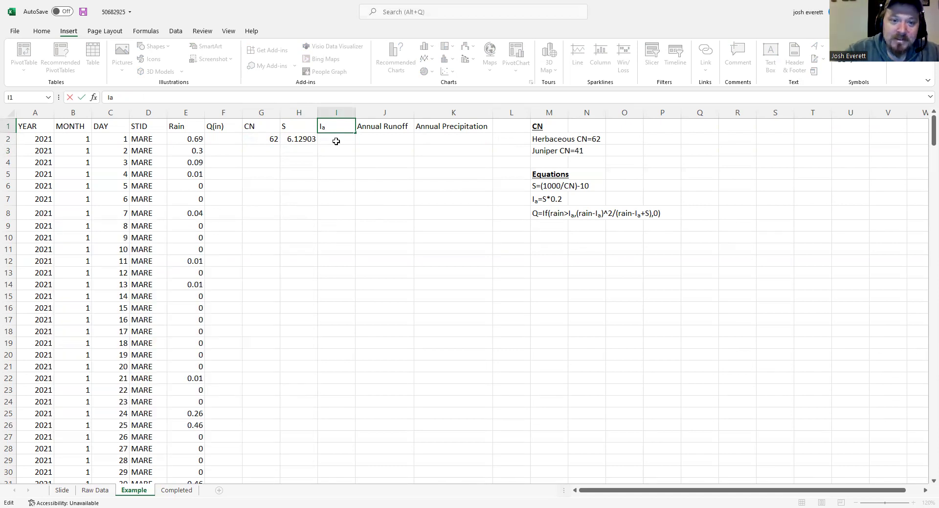
key(Return)
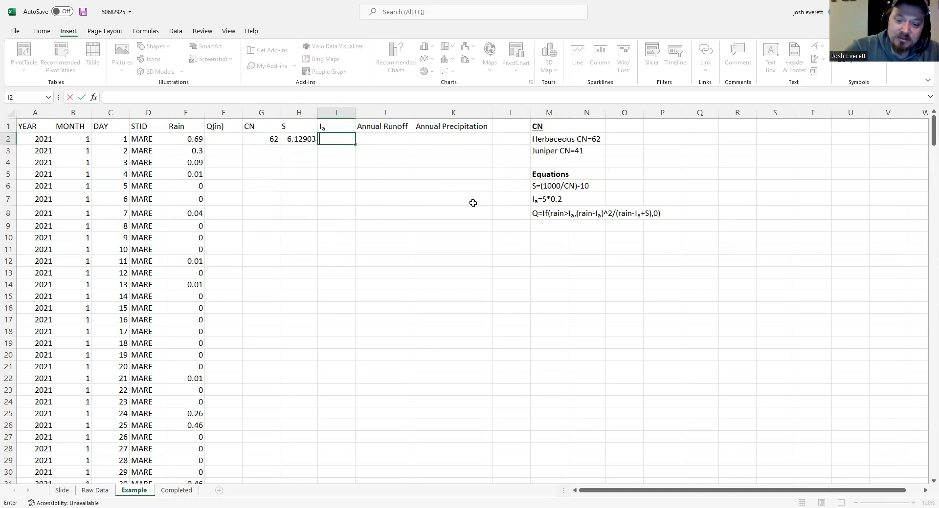
- Enter =H2*.2 in I2 so Ia computes to 1.22581
text(=)
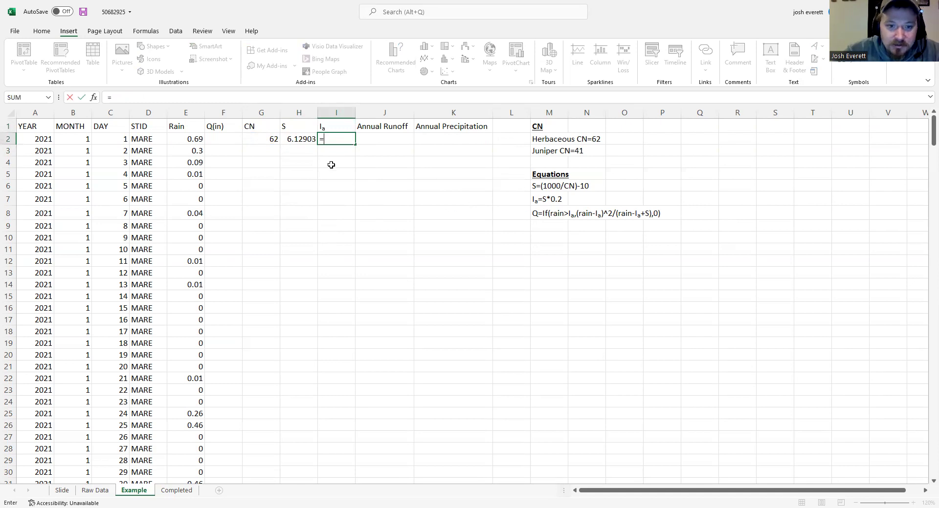
click(302, 141)
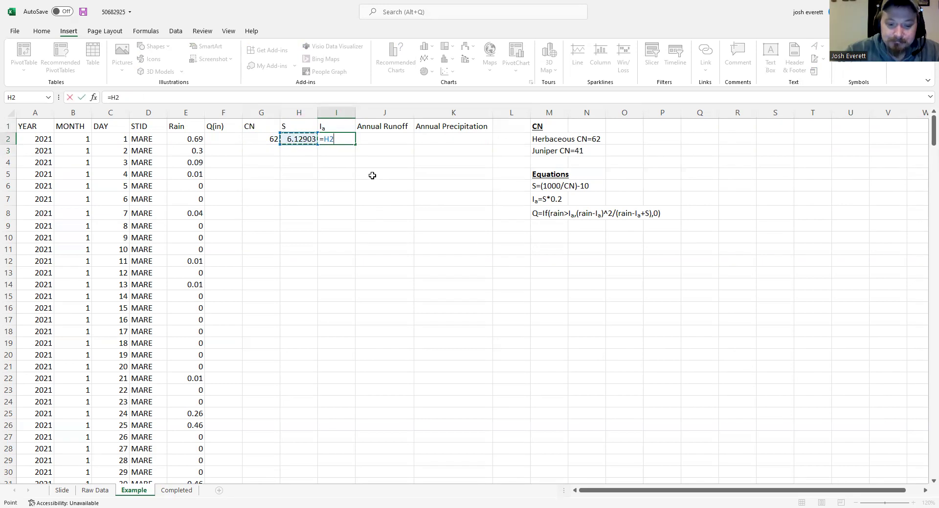
text(*)
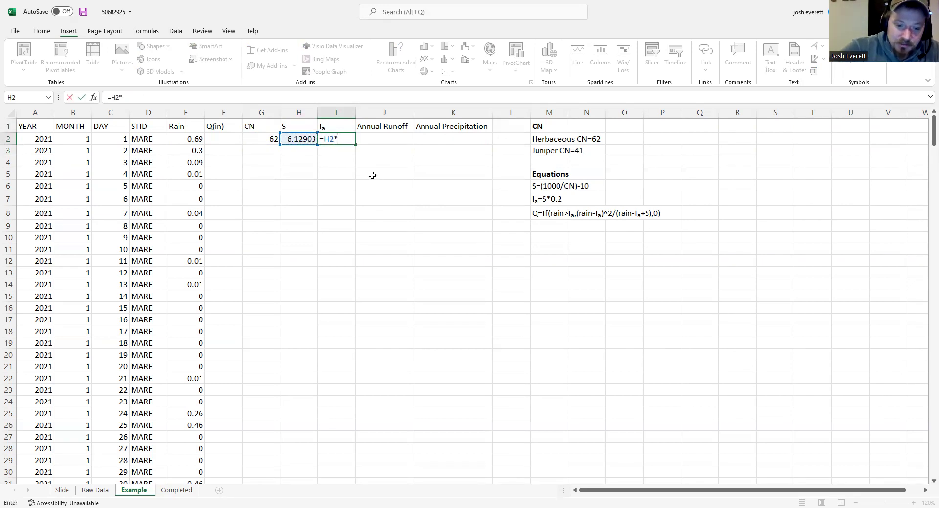
text(.2)
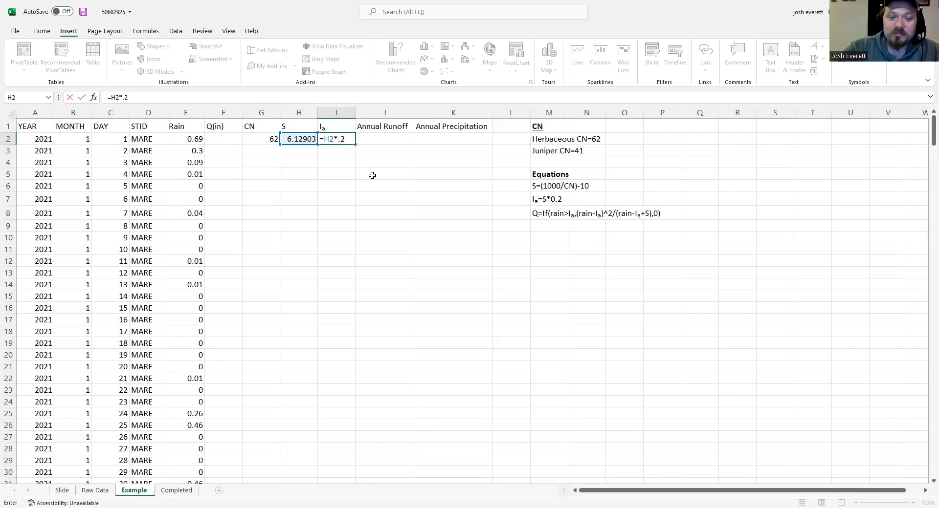
key(Return)
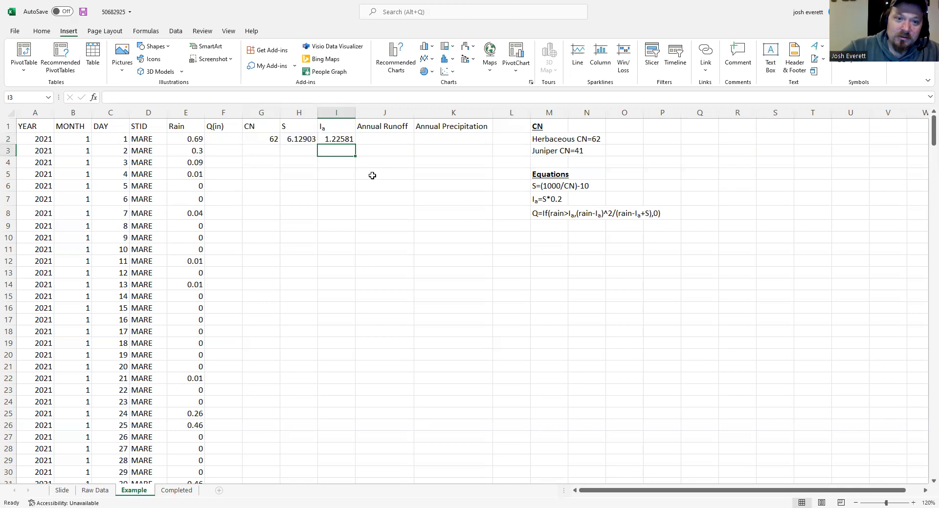
- Start a formula in F2 with an equals sign and continue it in the formula bar
double_click(224, 139)
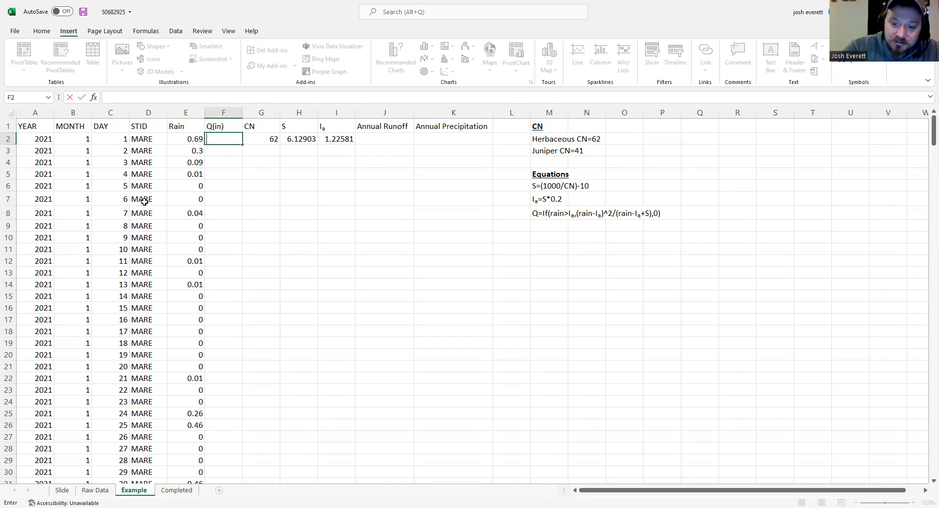
text(=)
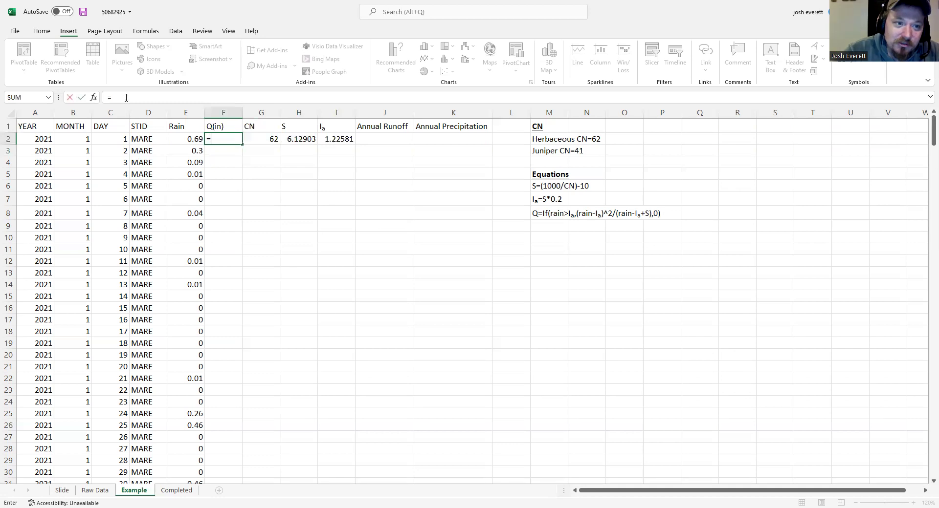
click(126, 97)
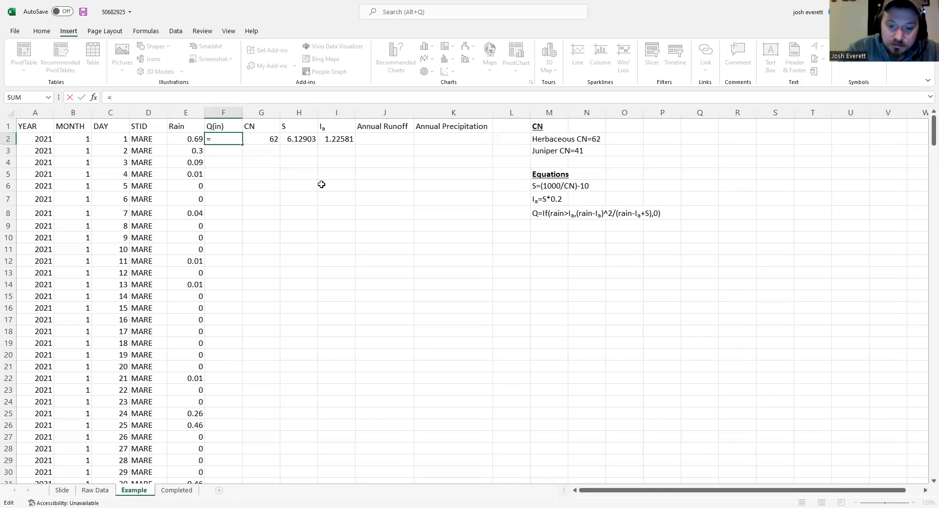
- Begin F2's formula as =IF(E2>I2, testing rain against Ia
text(i)
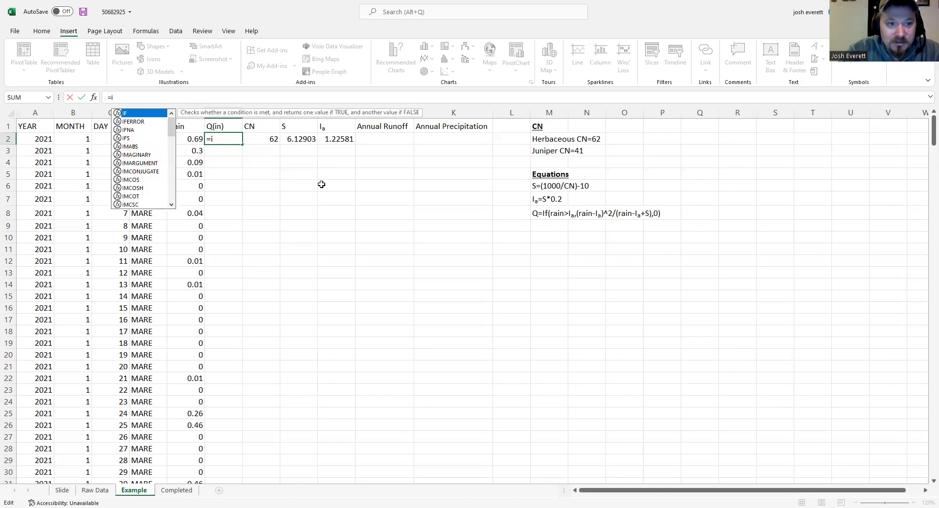
text(f)
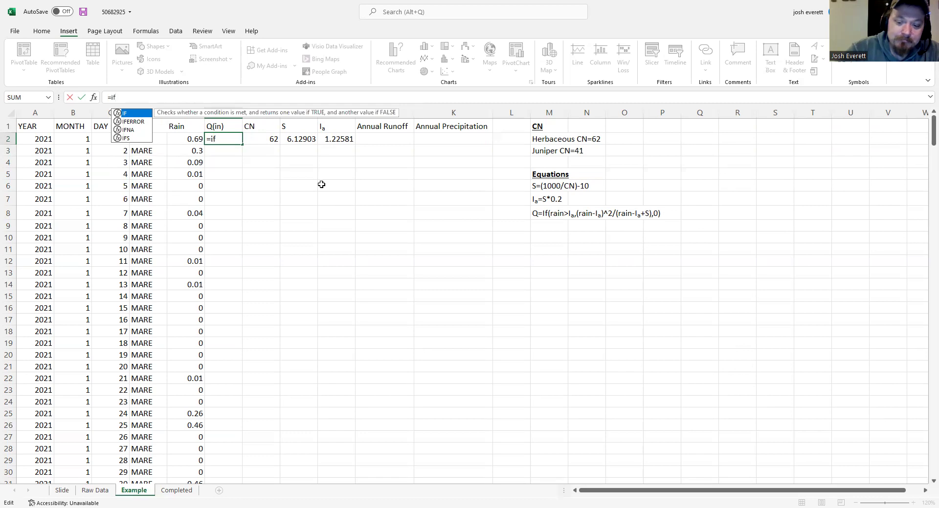
double_click(135, 115)
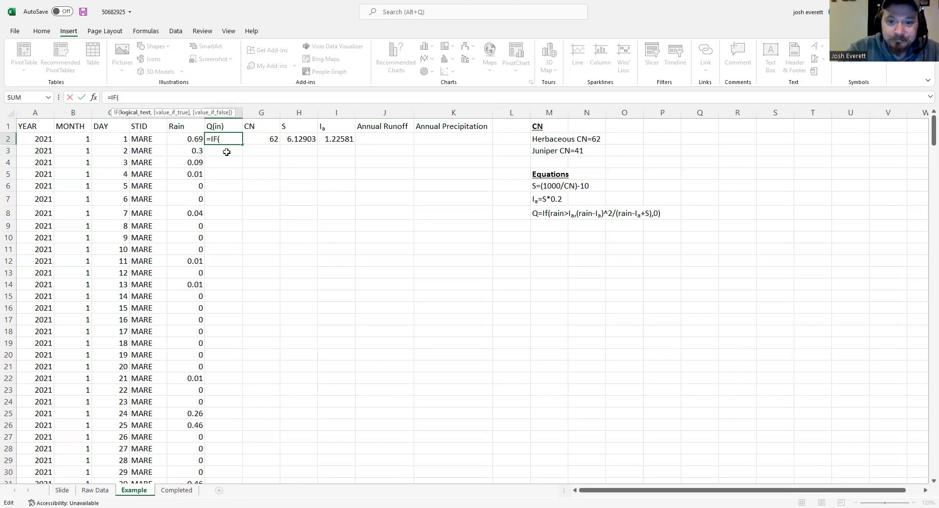
click(180, 139)
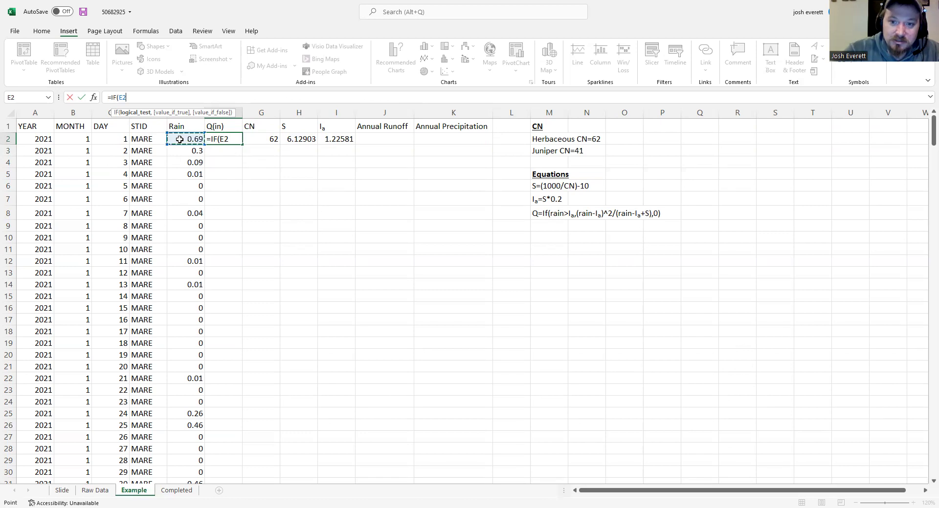
text(>)
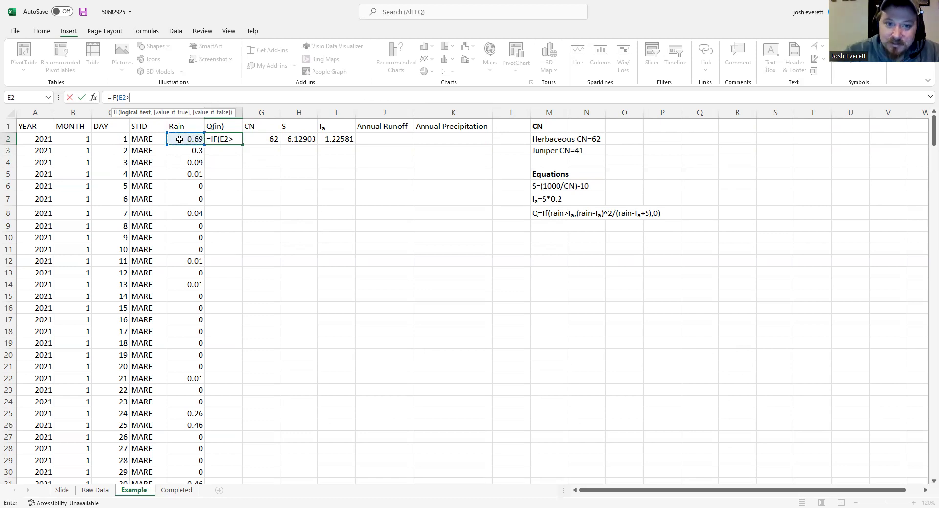
click(331, 139)
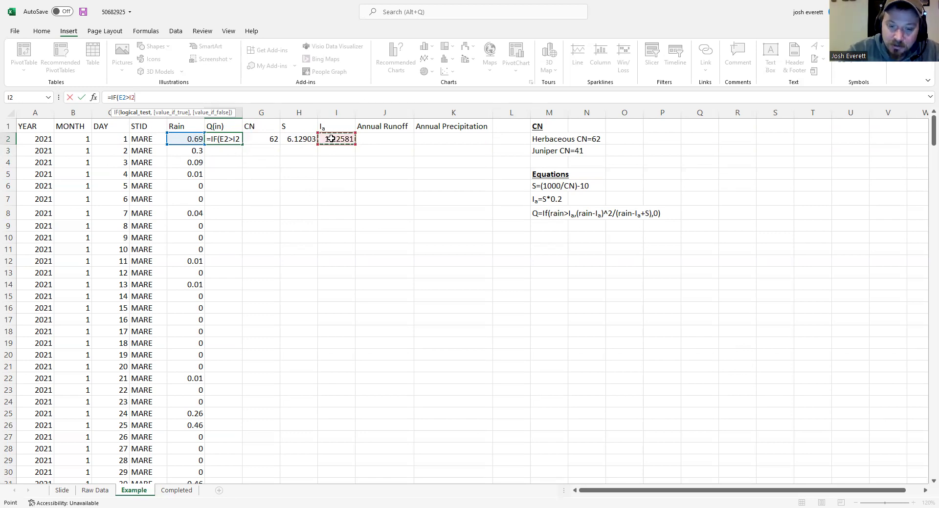
text(,)
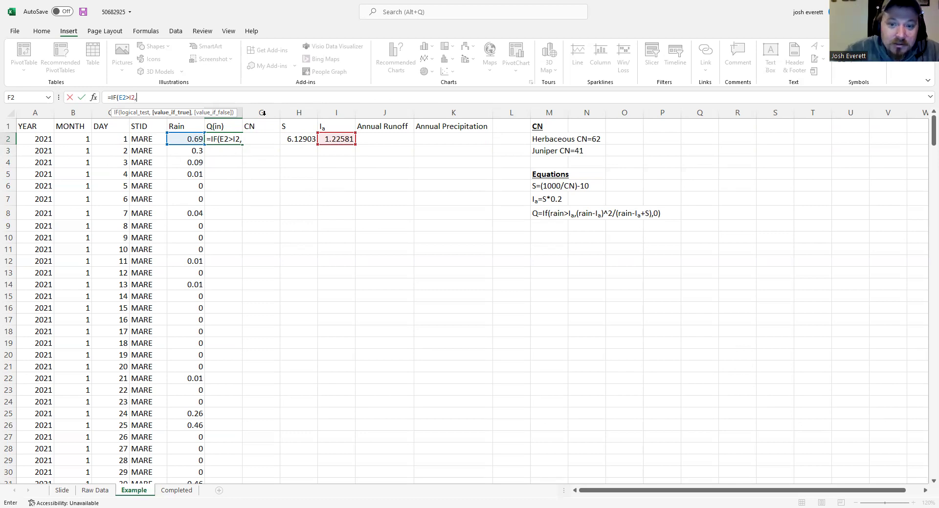
- Write the true-branch numerator (E2-I2)^2/ after the IF test, fixing a misplaced parenthesis
click(186, 138)
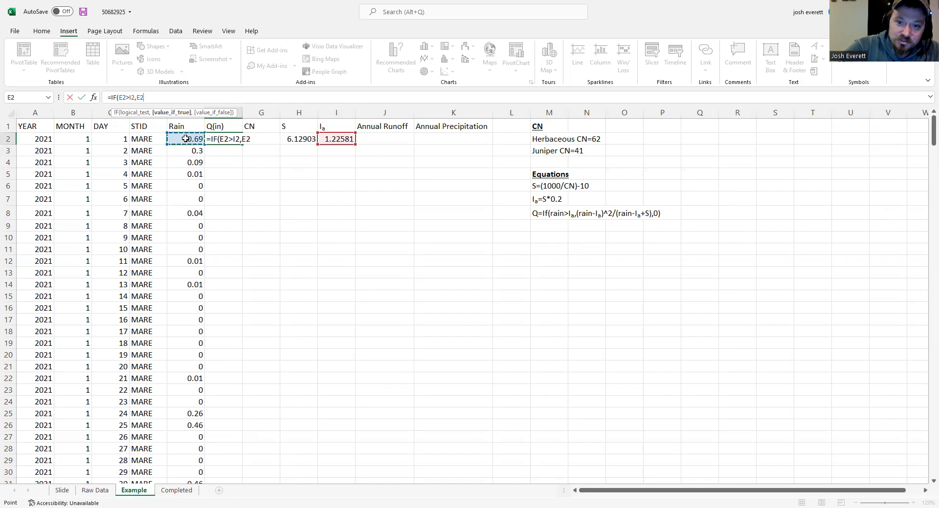
text(-)
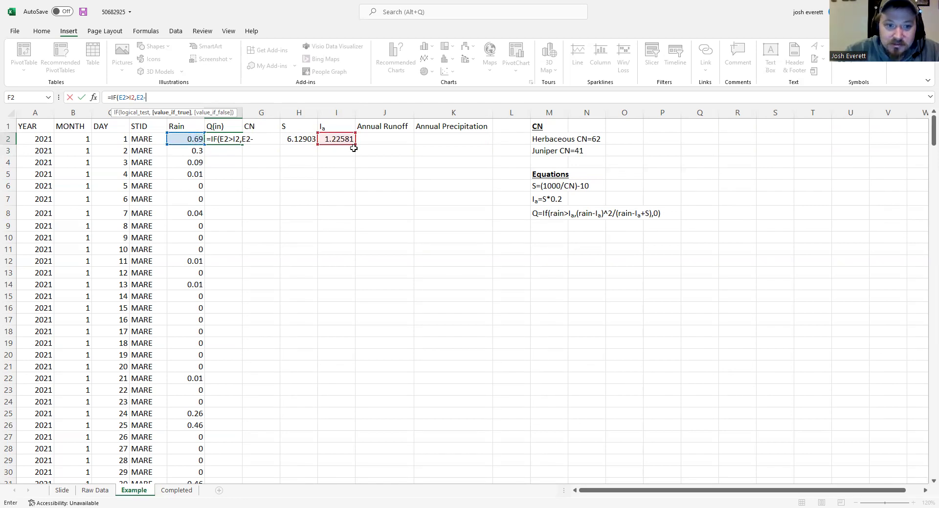
click(327, 139)
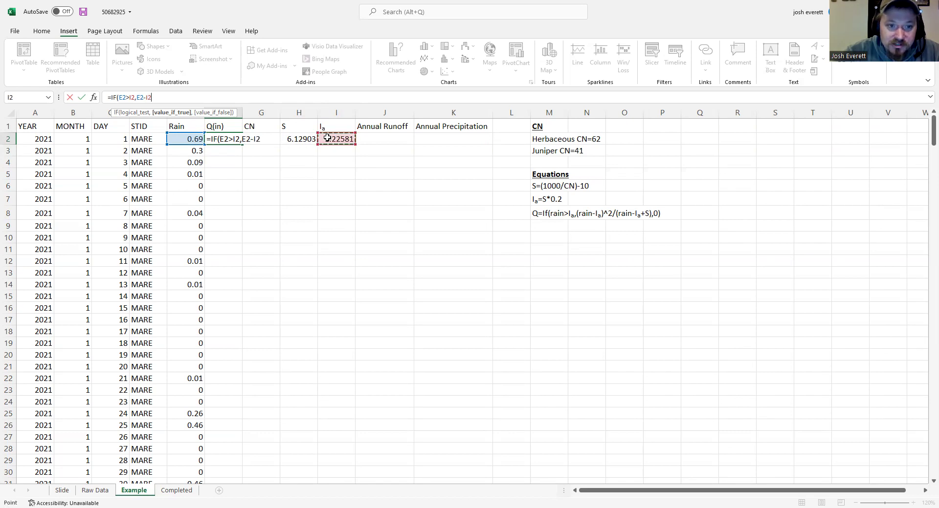
click(136, 97)
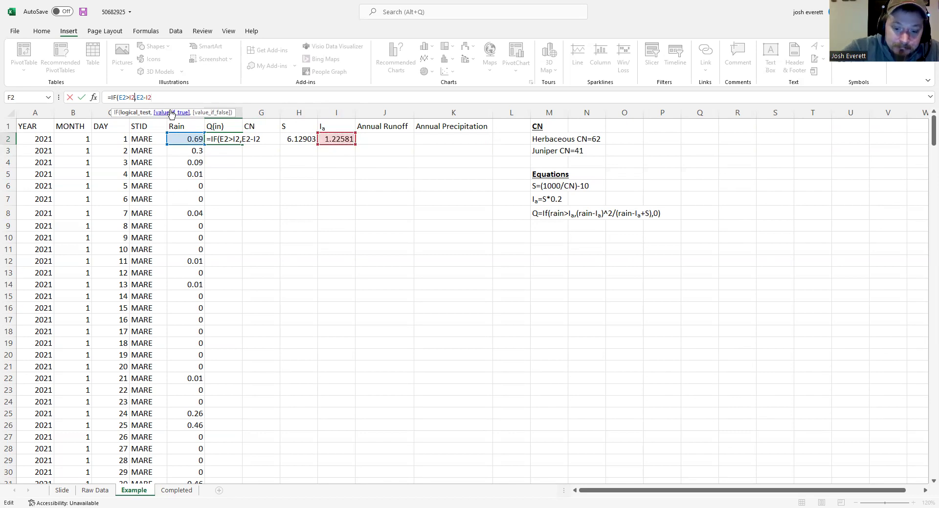
text(()
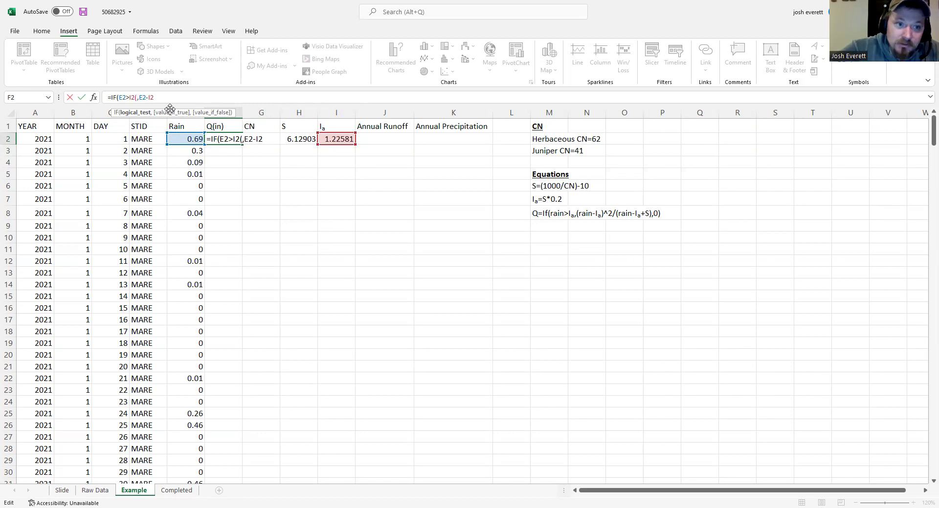
key(BackSpace)
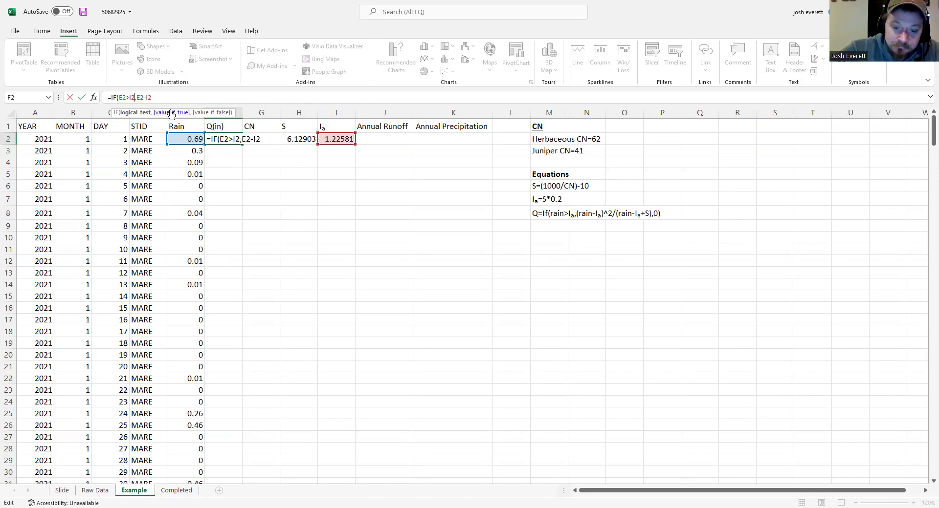
key(Right)
text(()
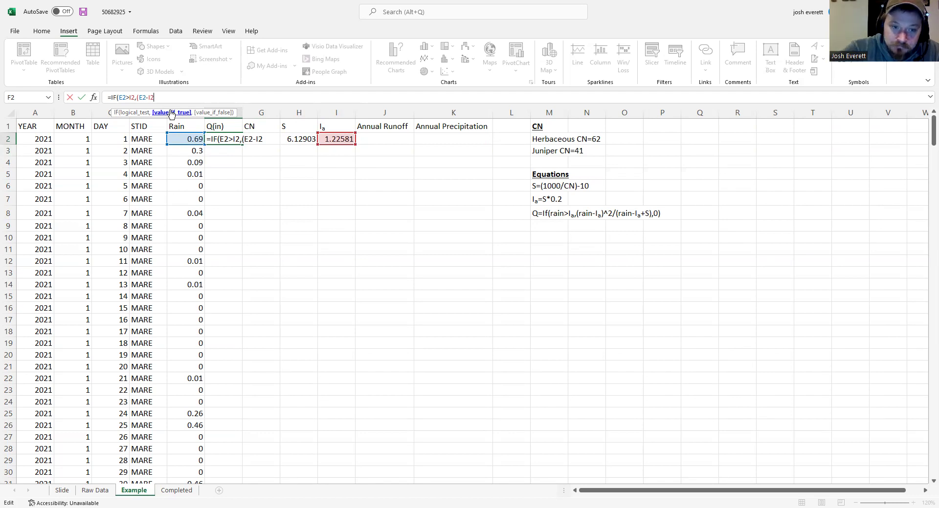
text())
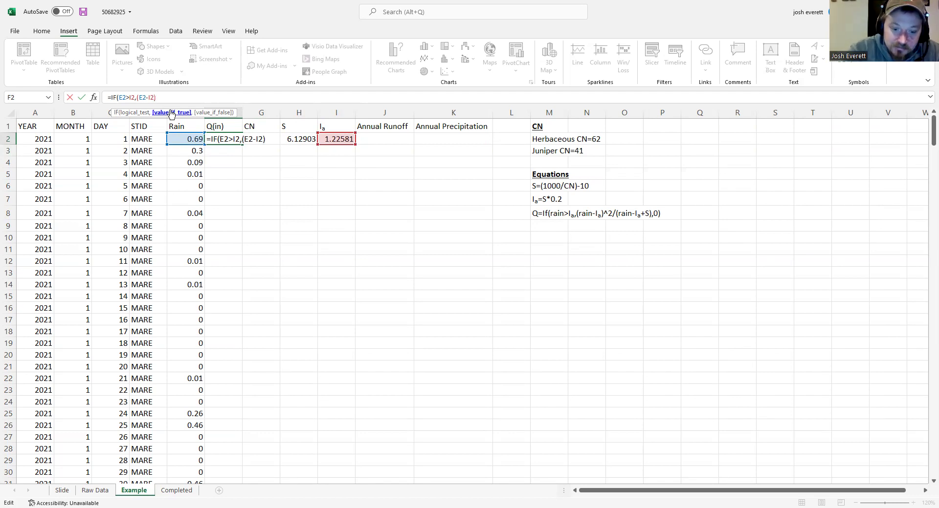
text(^)
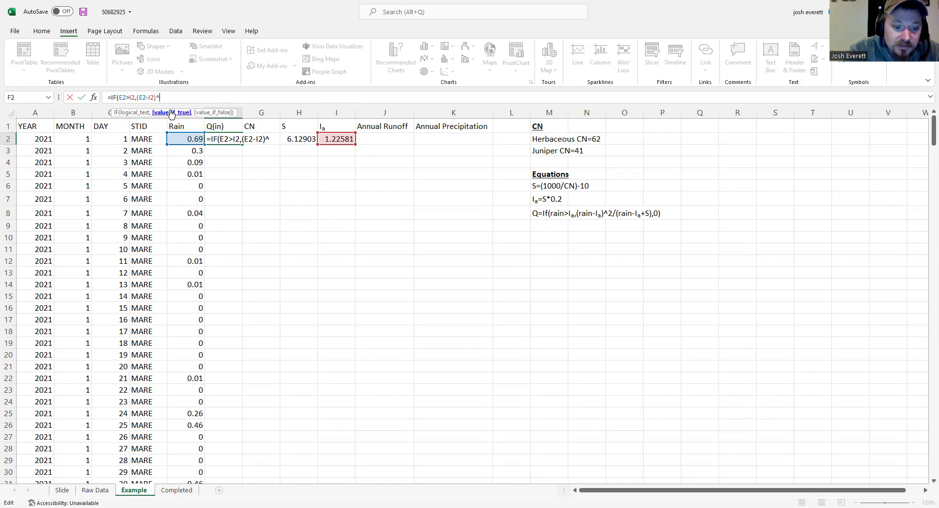
text(2)
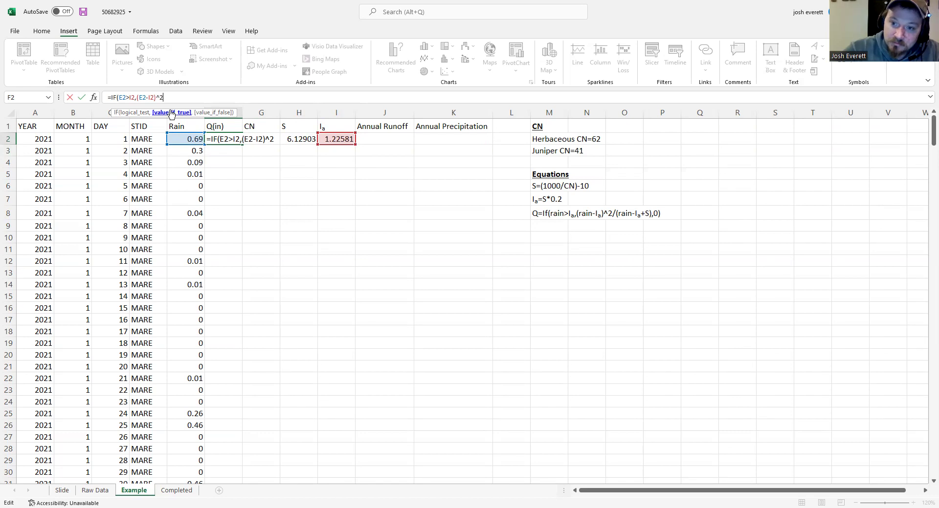
text(/)
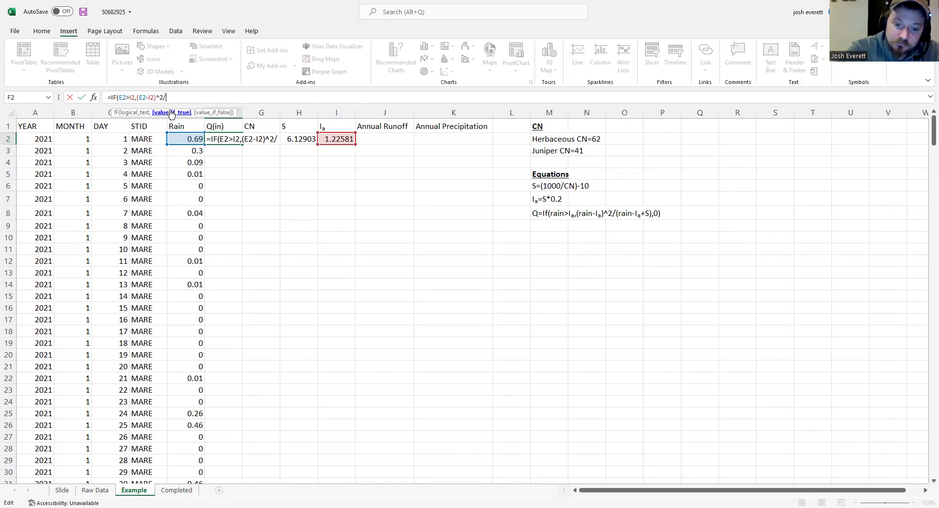
text(()
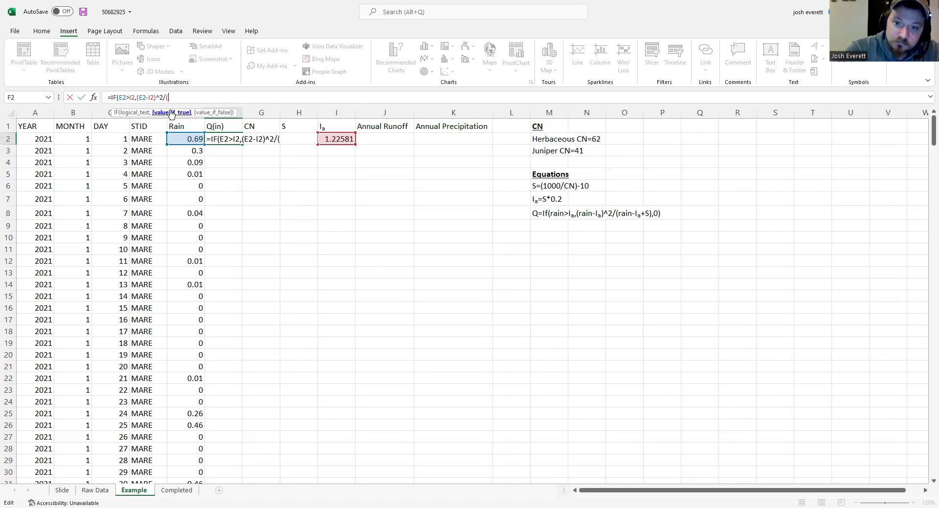
- Finish with denominator (E2-I2+H2) and false value 0, then submit the formula
click(191, 140)
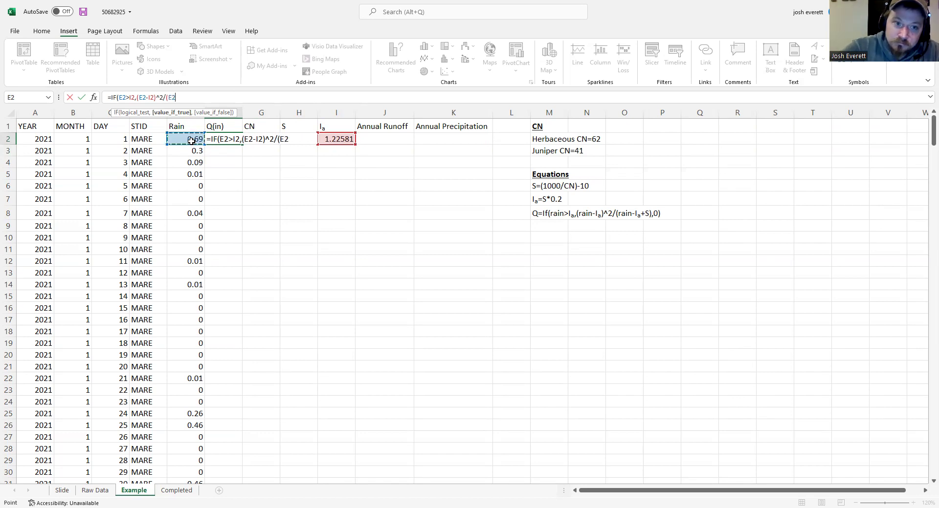
text(-)
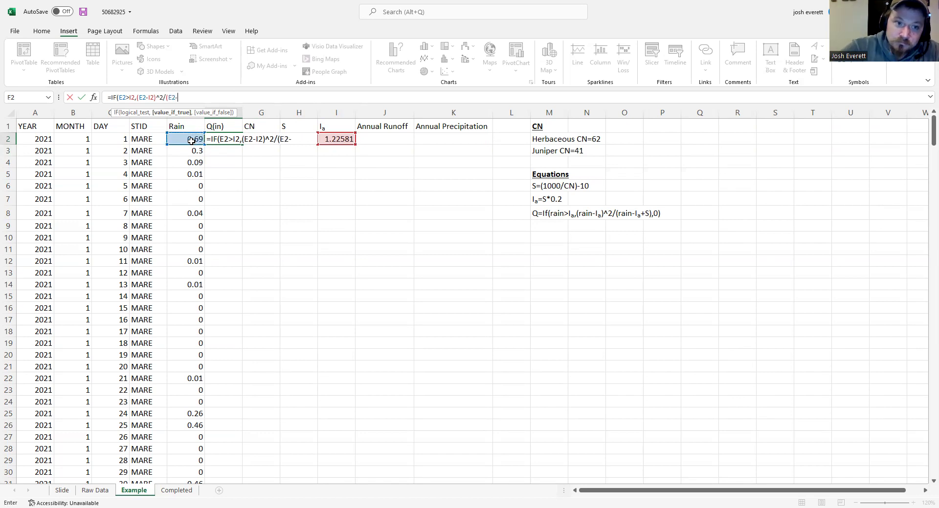
click(340, 141)
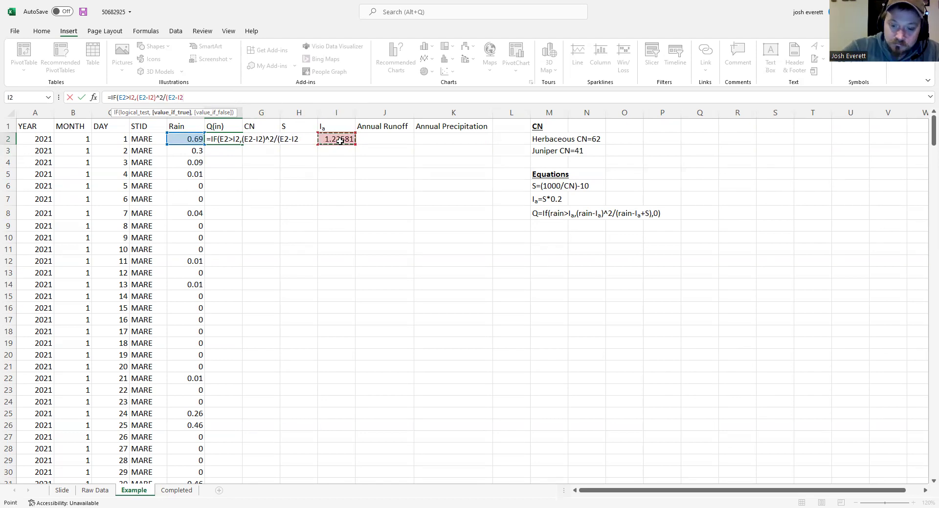
text(+)
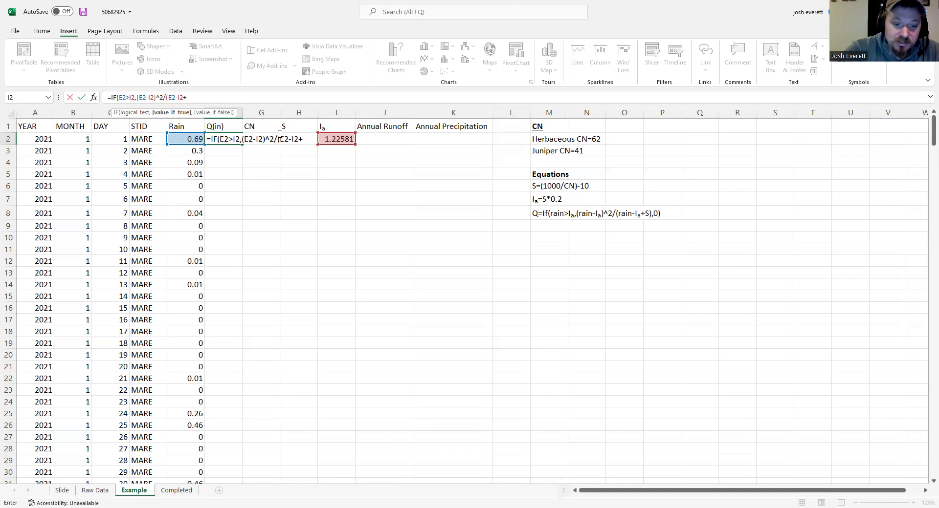
text(H2)
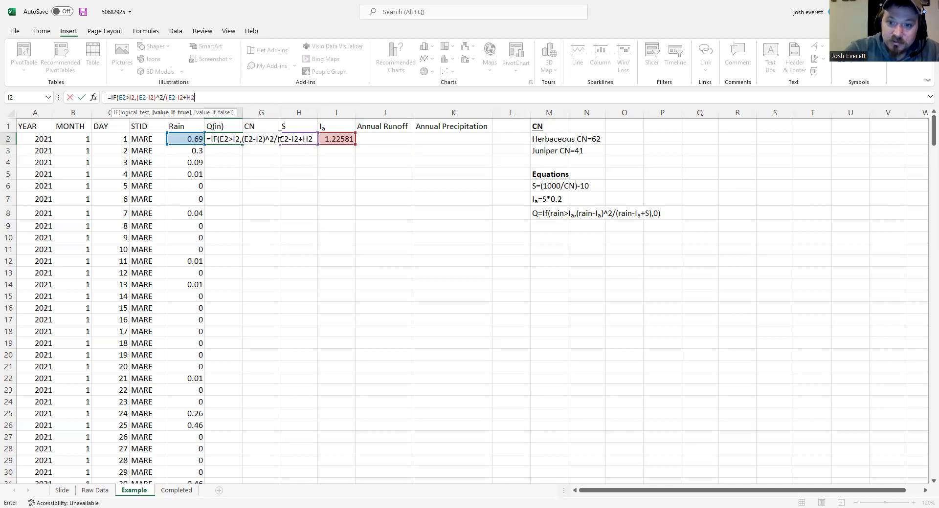
text())
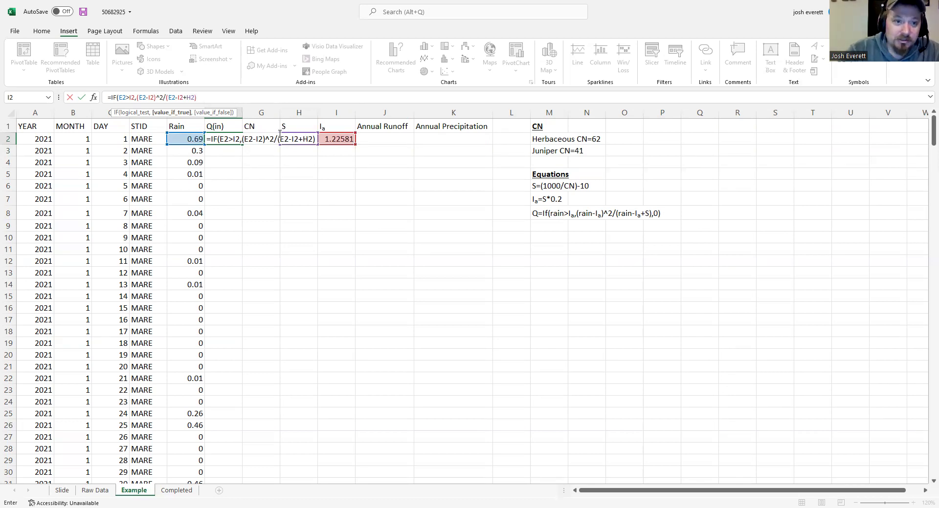
text(,)
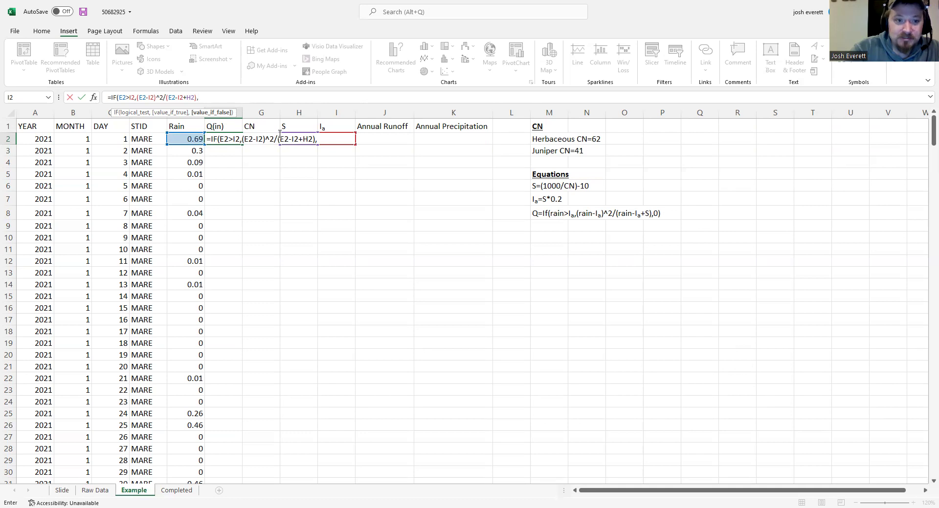
text(0)
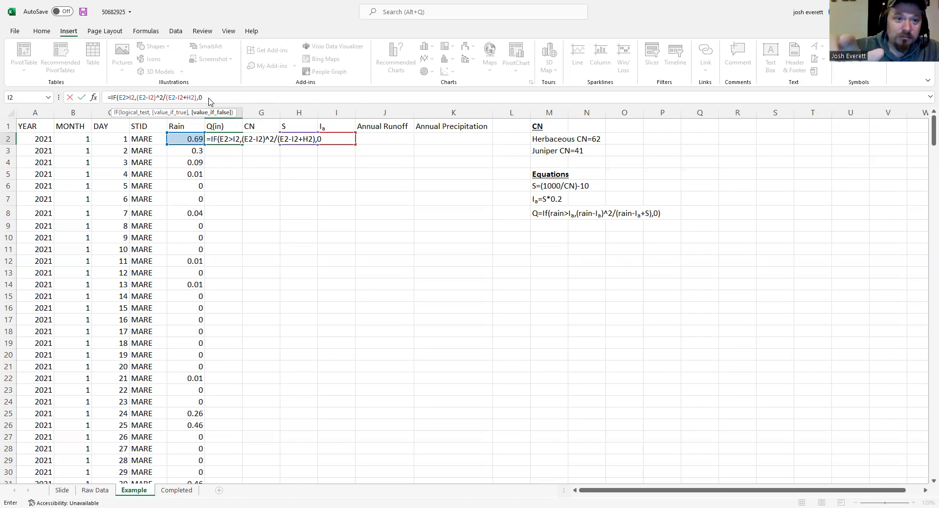
key(Return)
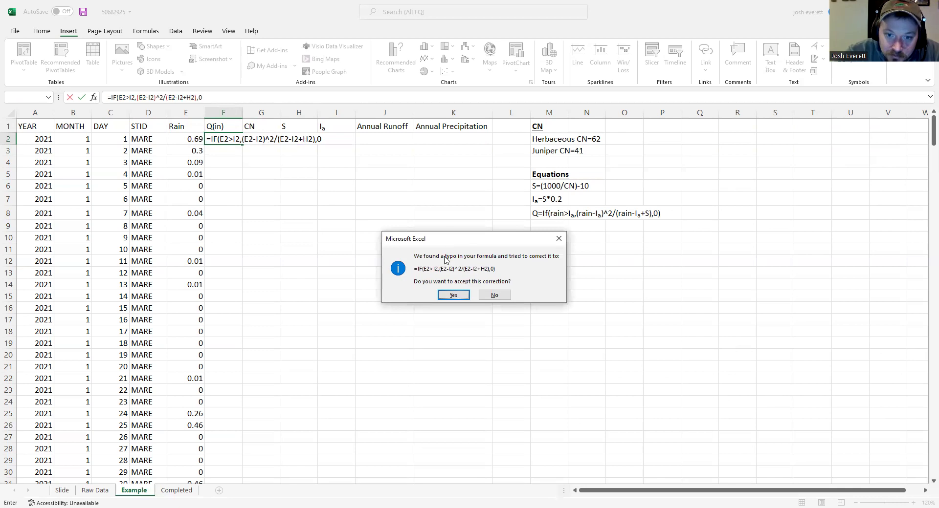
- Accept the correction to =IF(E2>I2,(E2-I2)^2/(E2-I2+H2),0) and reselect F2
click(453, 296)
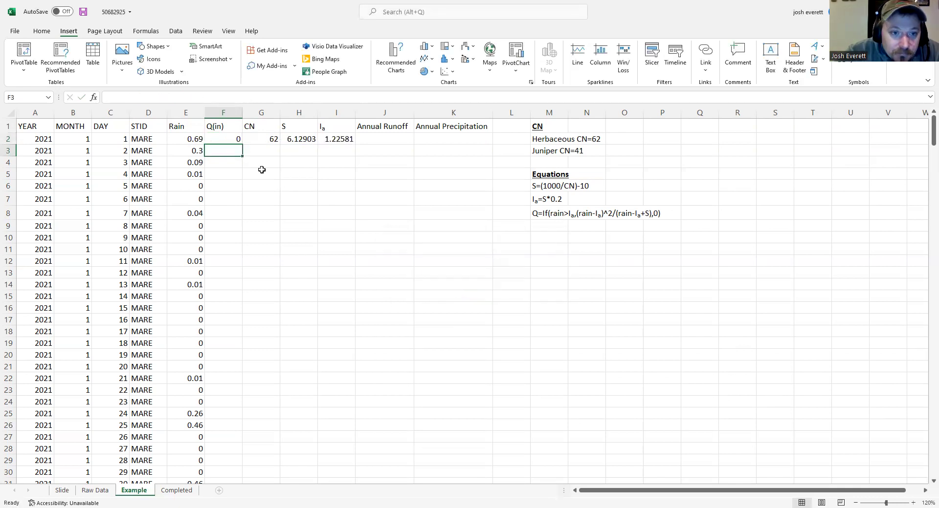
click(234, 138)
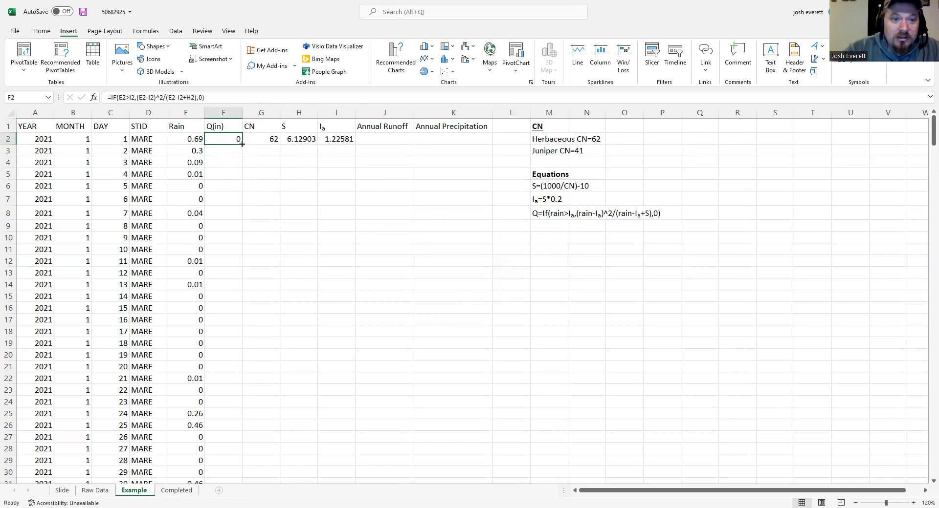
- Fill F2's runoff formula down to F14 and compare E2's rain with F2's result
drag(242, 144, 241, 290)
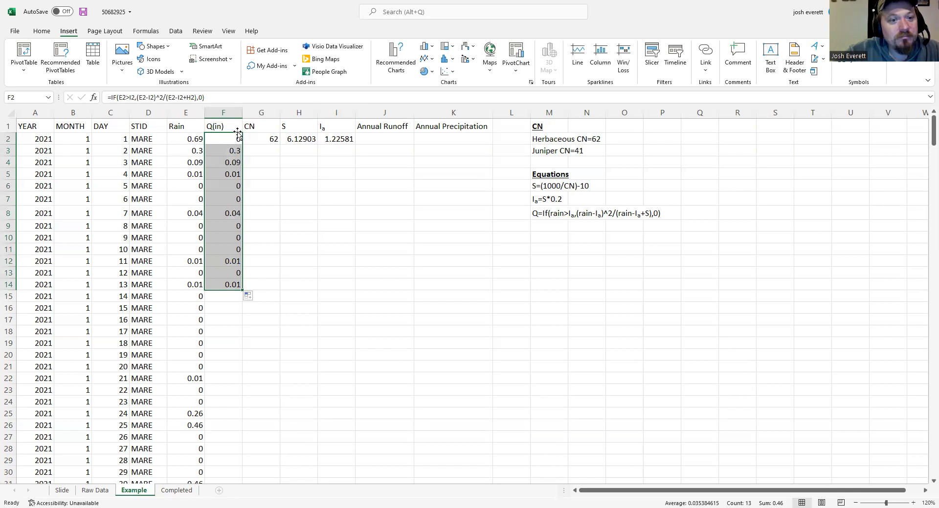
click(231, 136)
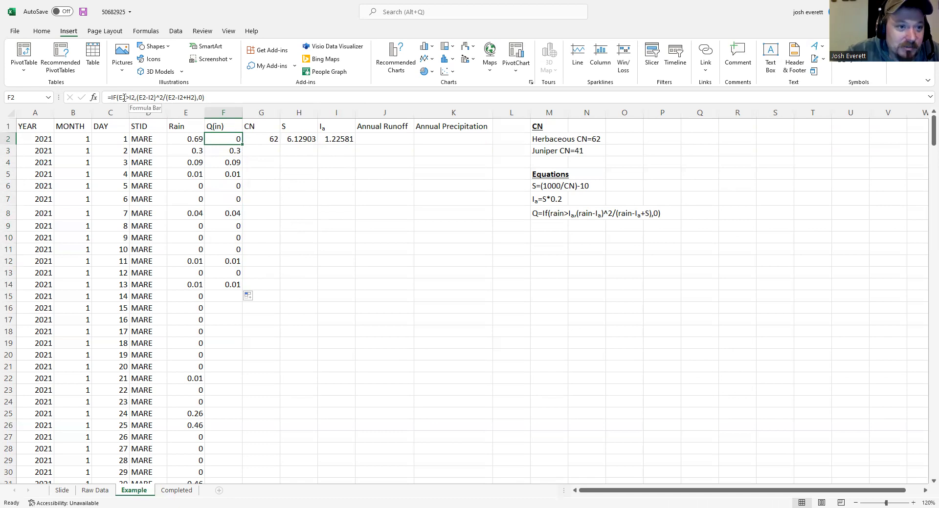
click(177, 141)
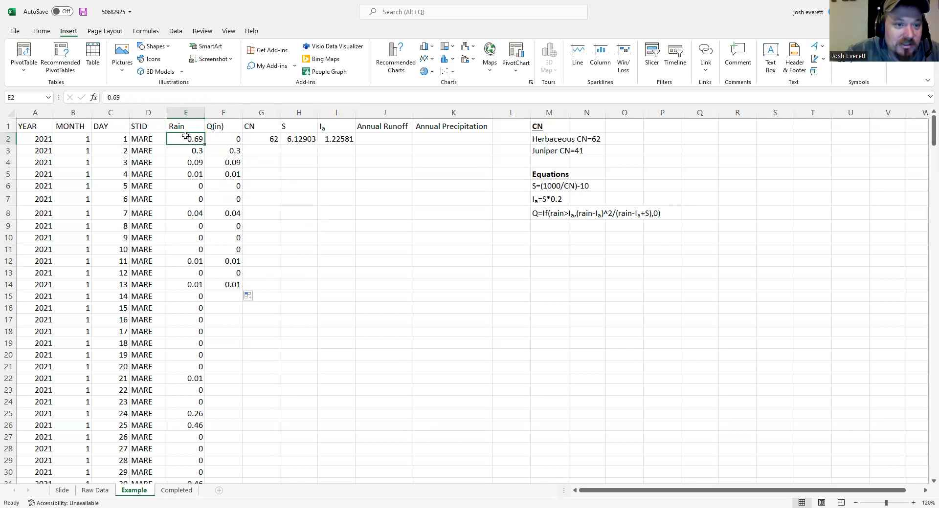
click(227, 138)
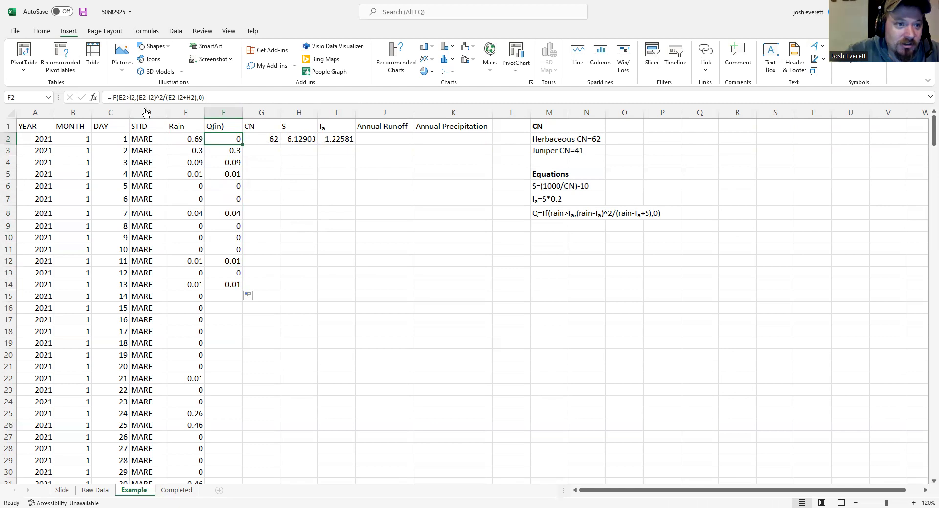
click(131, 97)
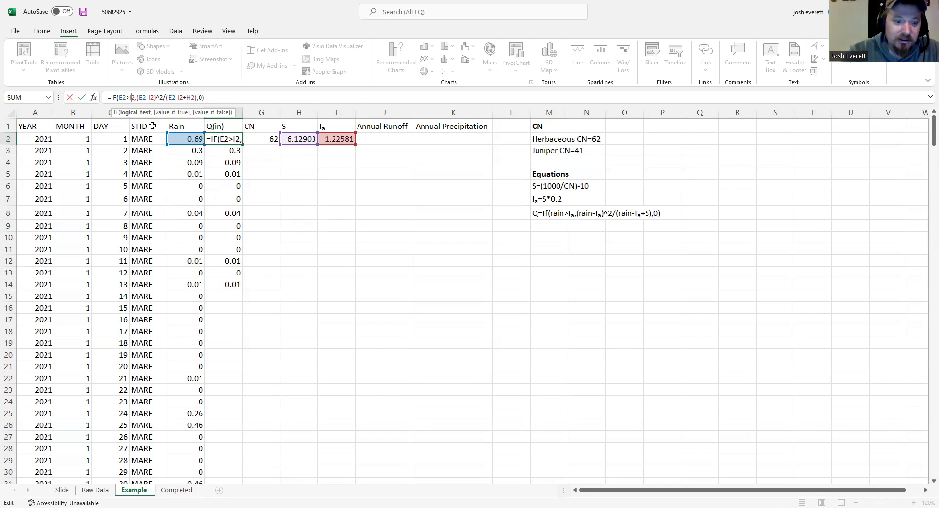
- Anchor F2's Ia and S references as I$2 and H$2 and commit the formula
text($)
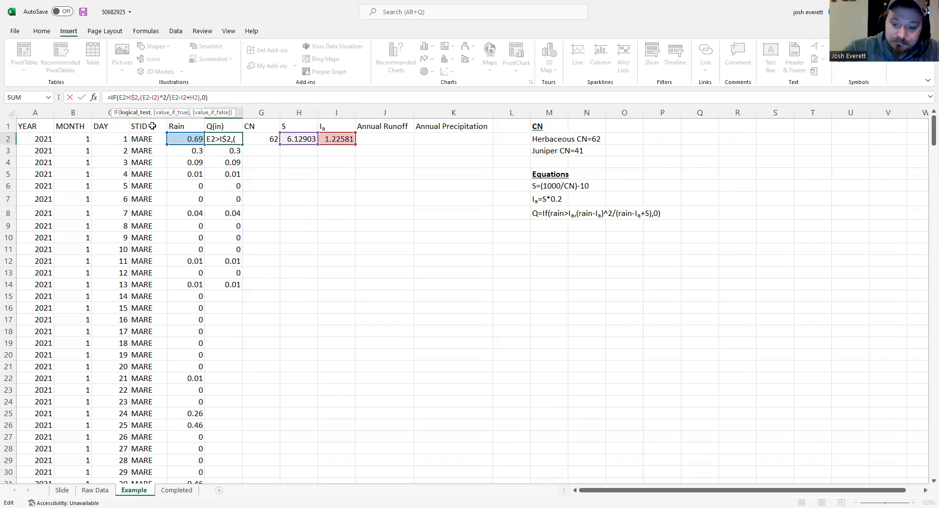
key(Right)
key(Right)
key(Right)
key(Right)
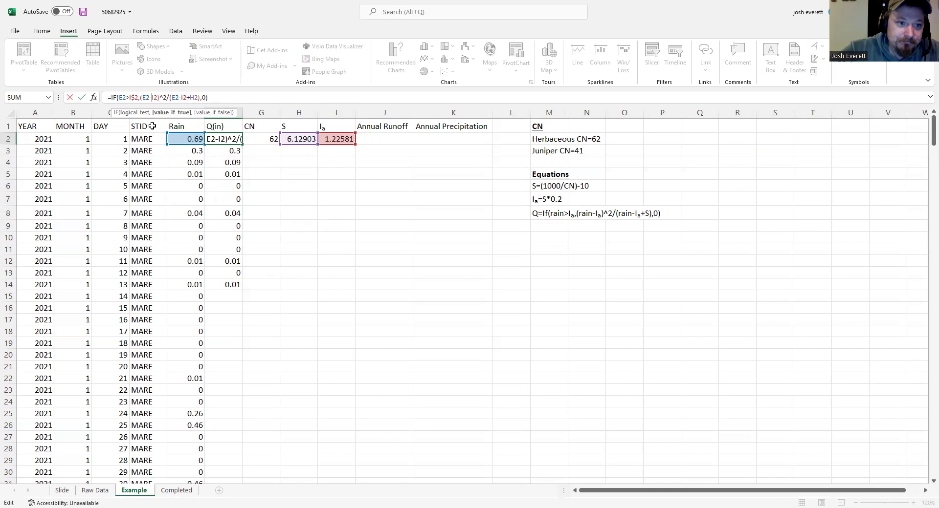
key(Right)
text($)
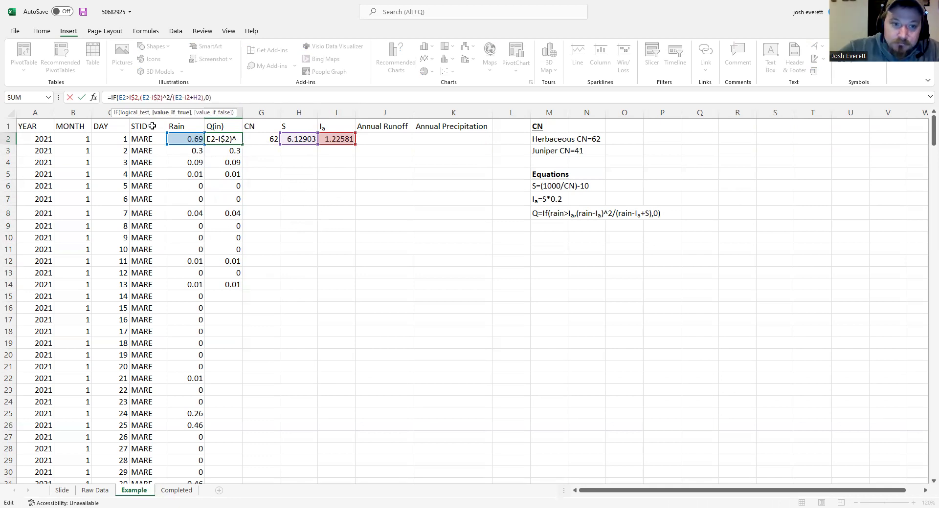
key(Right)
key(Right)
key(Right)
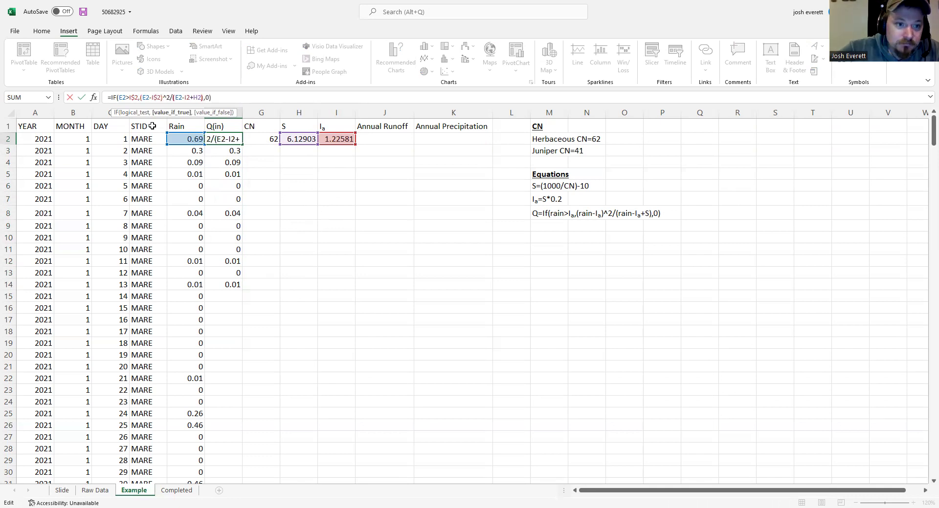
key(Right)
key(Right)
key(Right)
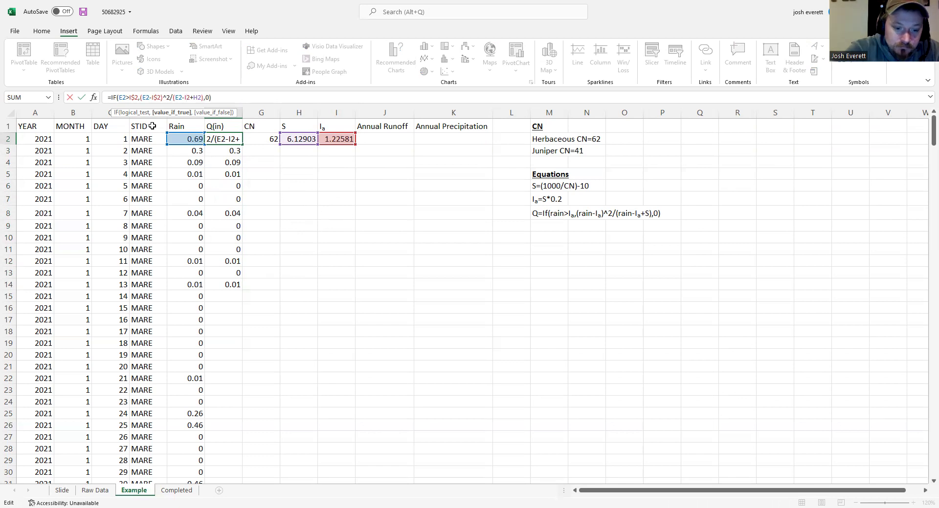
text($)
key(Right)
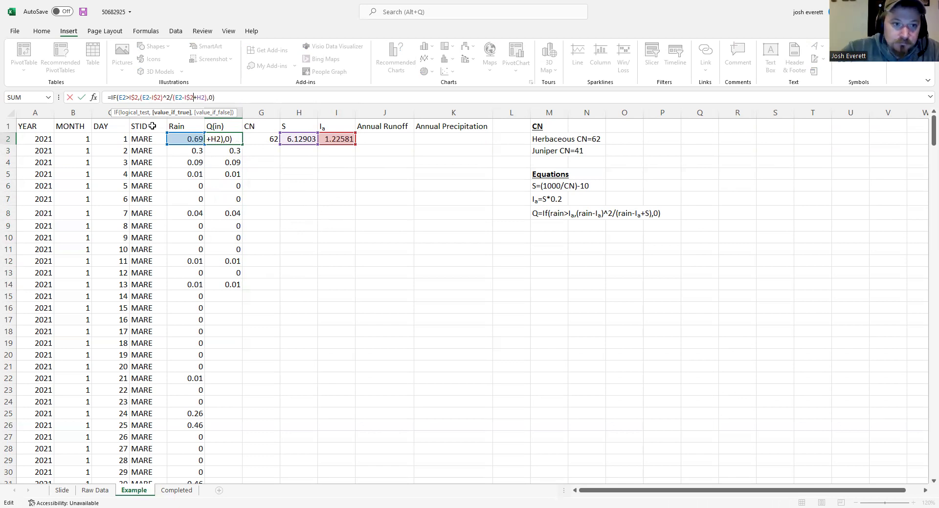
text($)
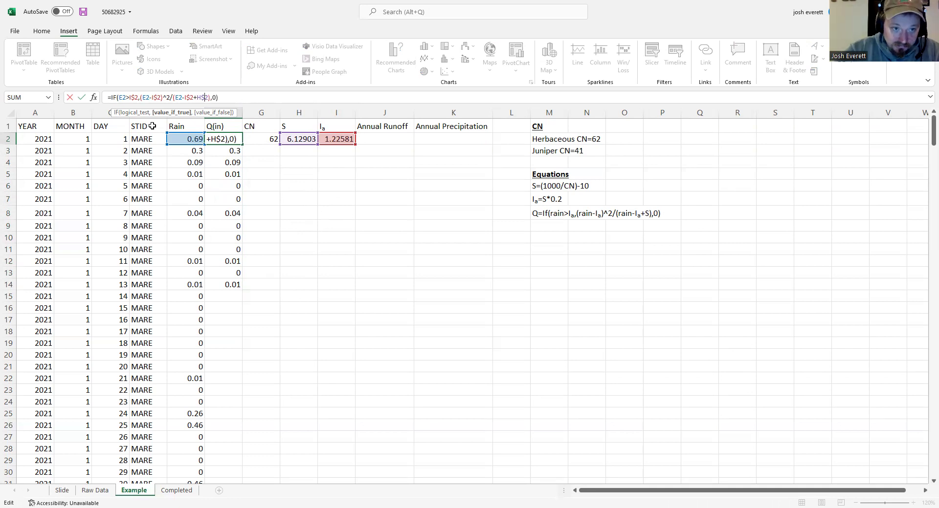
key(Return)
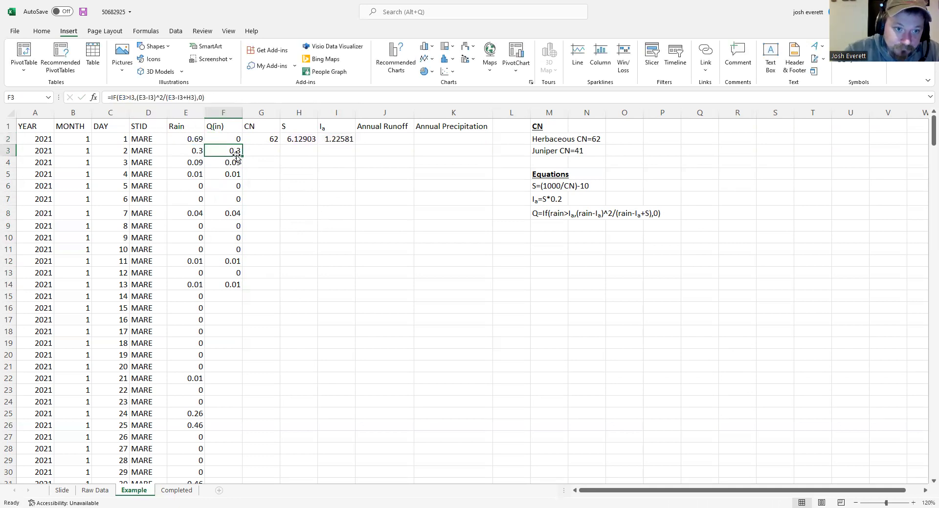
click(239, 138)
- Fill the anchored runoff formula from F2 down to F366 and review the results
drag(242, 144, 228, 469)
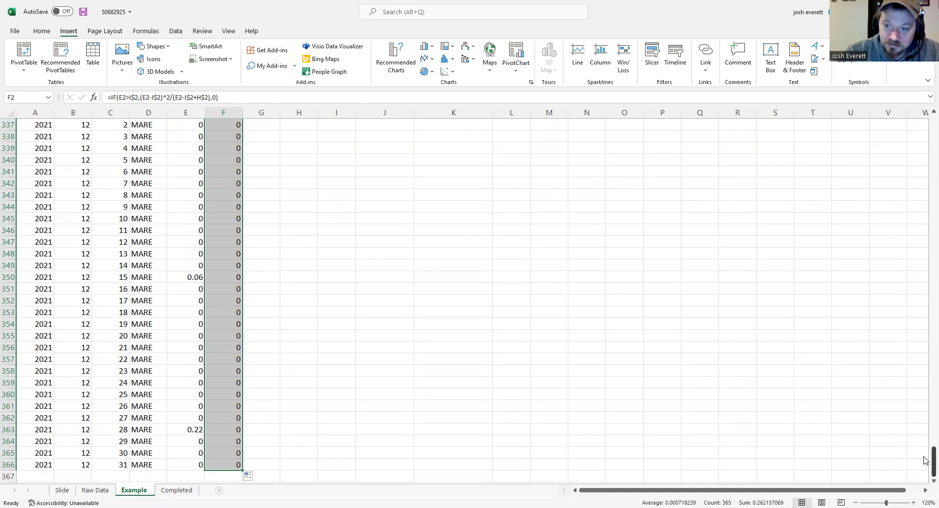
drag(924, 461, 925, 103)
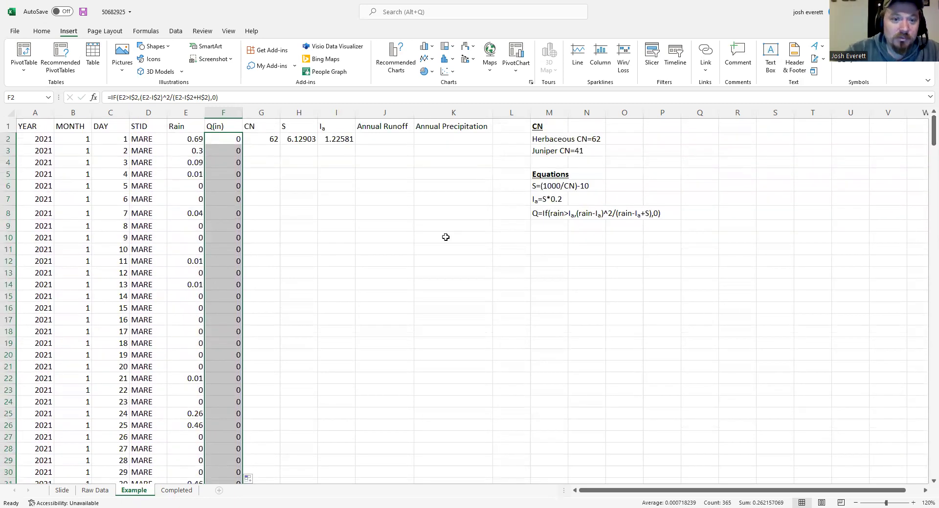
click(371, 188)
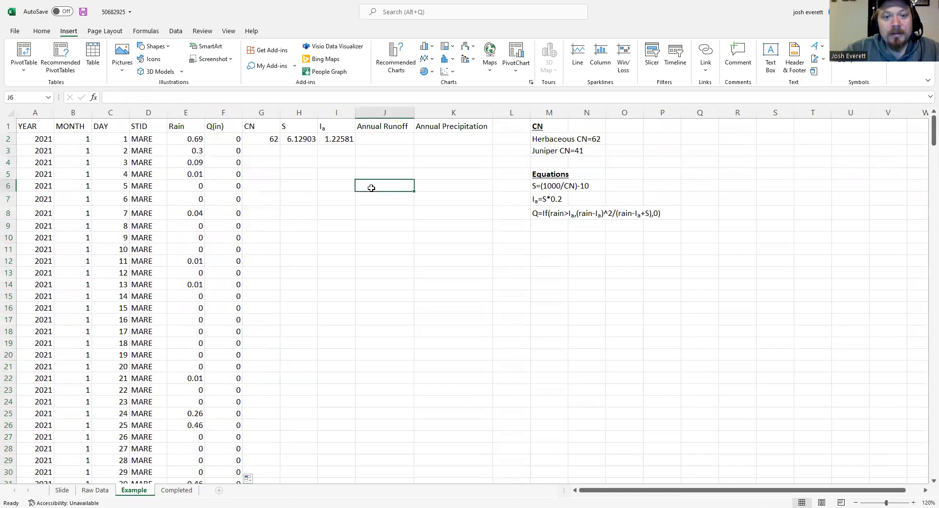
- Enter =SUM(E2:E366) in K2 to total the Rain column, giving 30.21
click(440, 142)
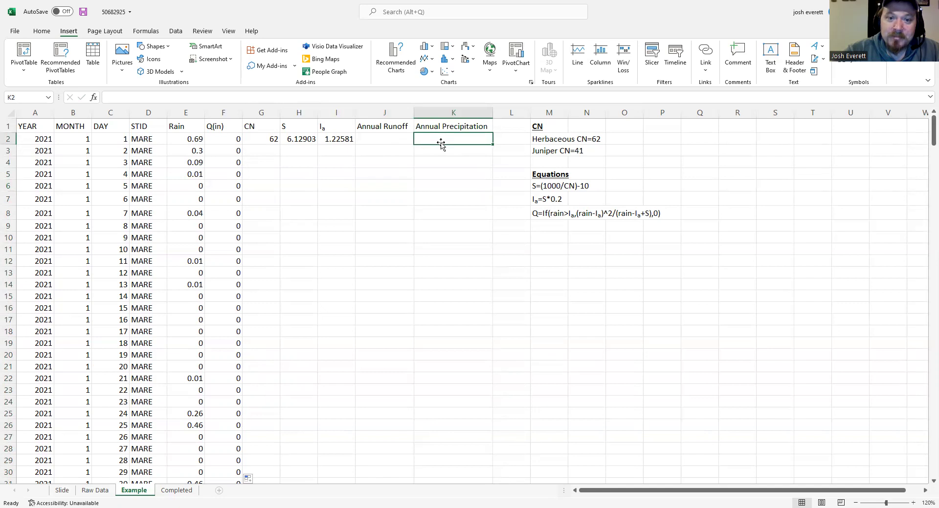
double_click(440, 139)
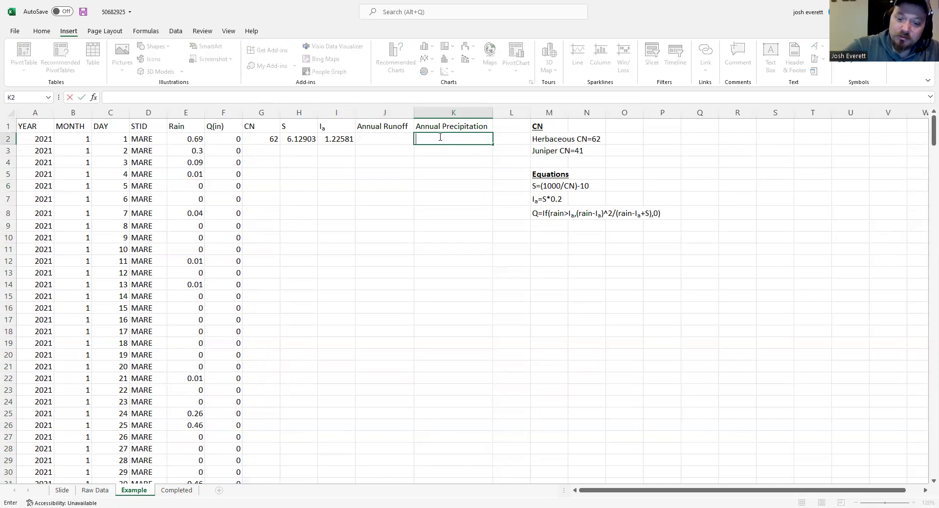
text(=)
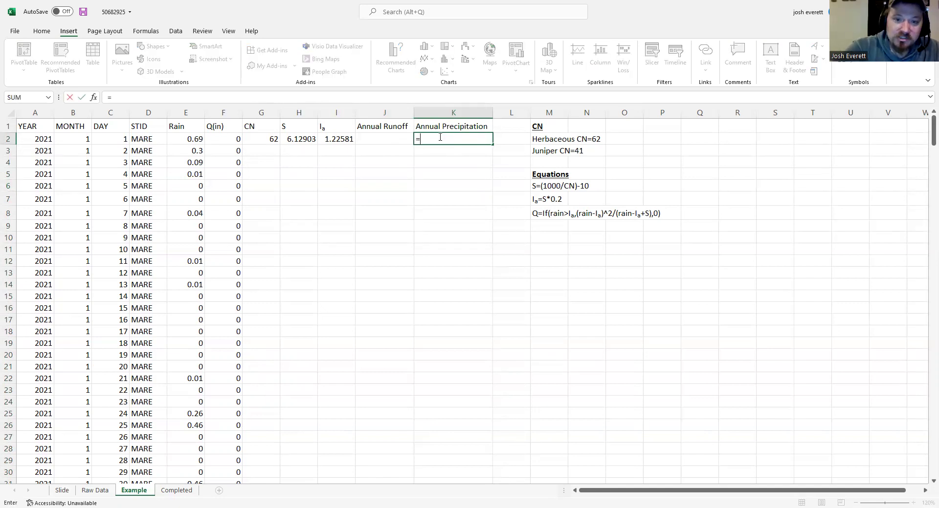
text(sum)
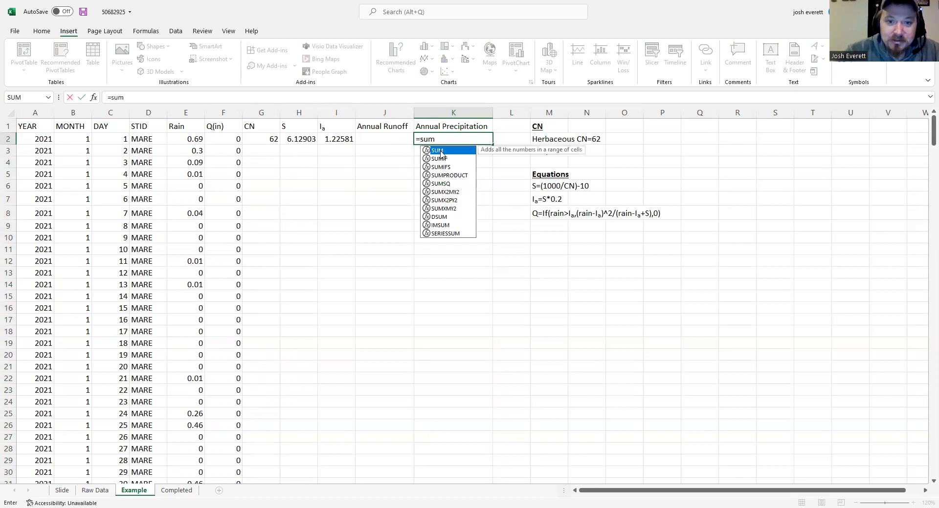
double_click(440, 151)
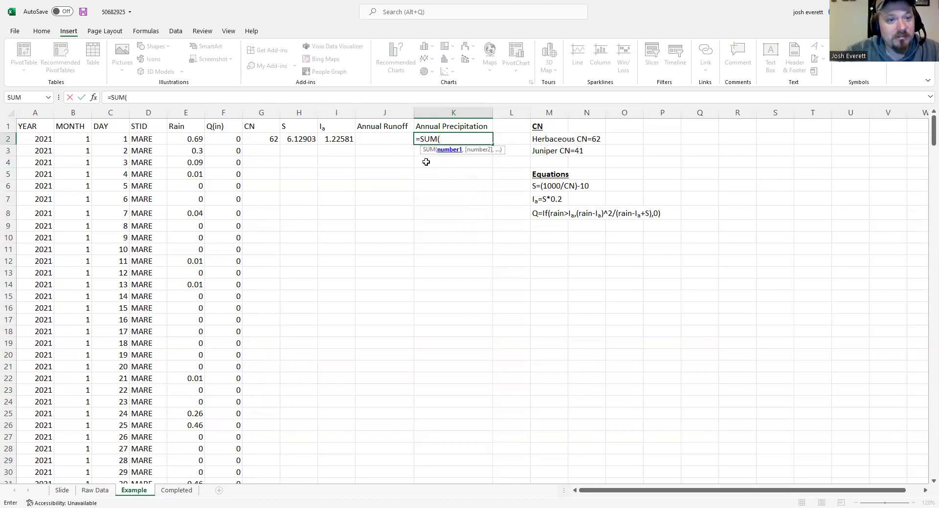
click(180, 142)
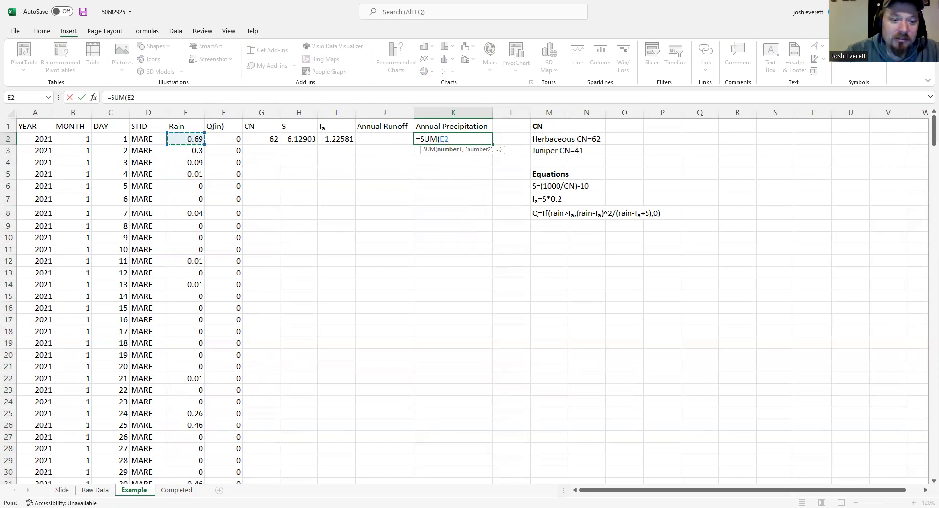
key(ctrl+shift+Down)
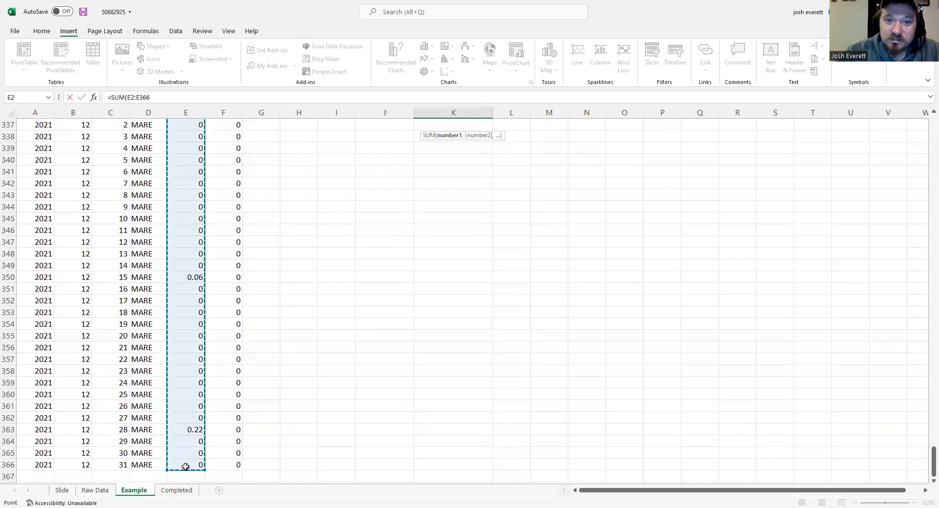
key(Return)
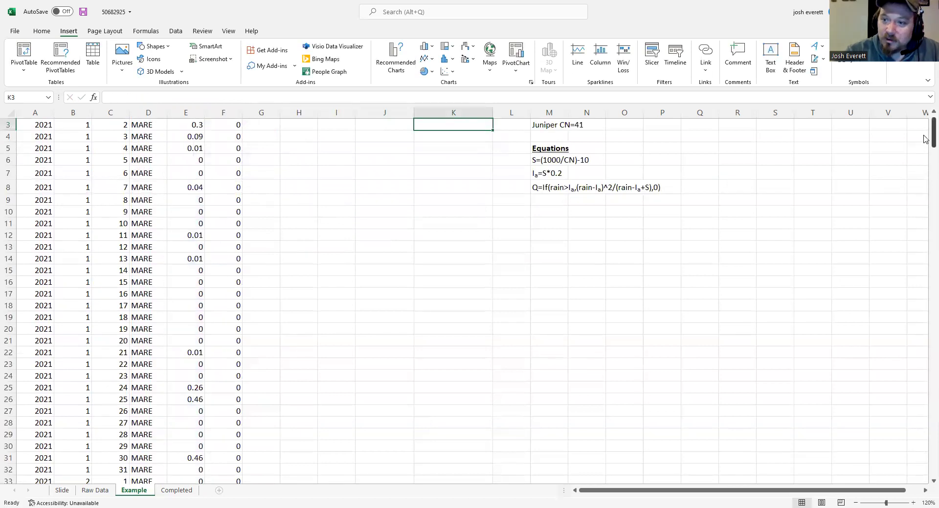
scroll(926, 132, up, 1)
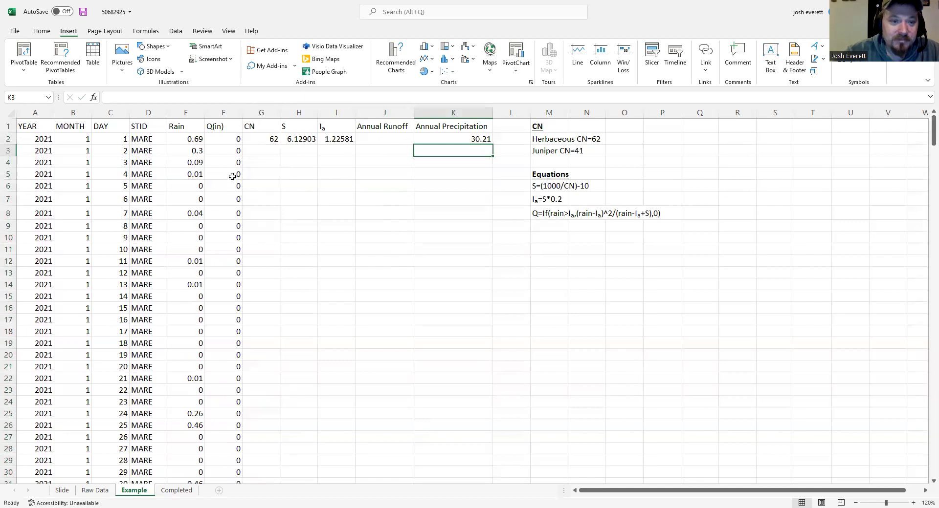
- Enter =SUM(F:F) in J2 to total the Q(in) column, giving 0.262157069
click(387, 140)
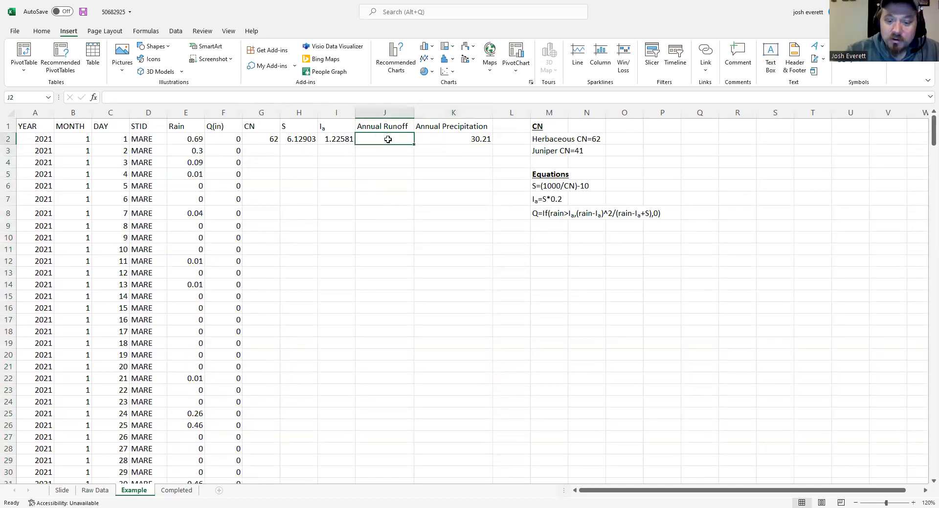
text(=)
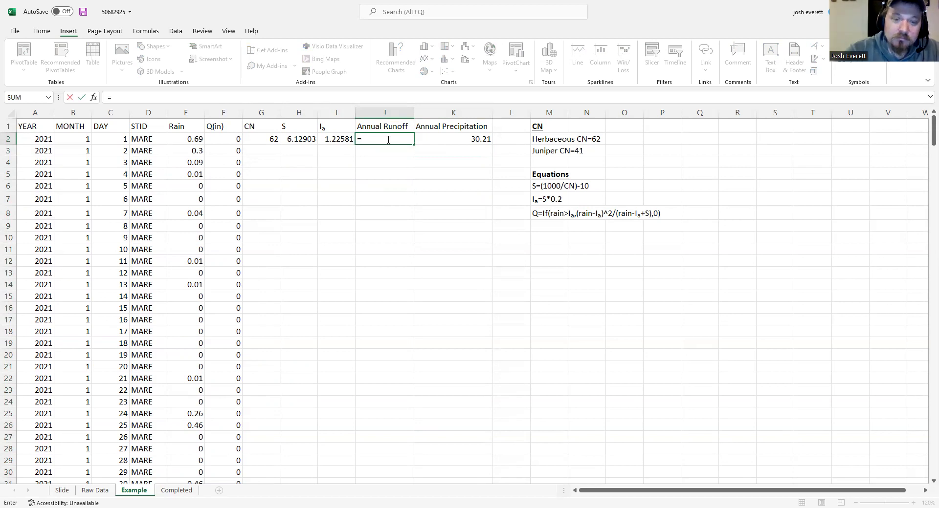
text(sum)
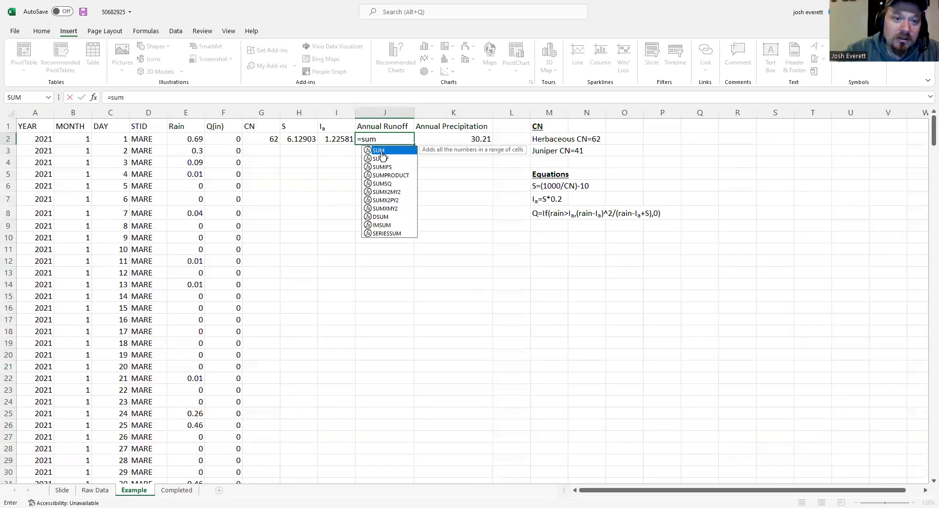
double_click(379, 151)
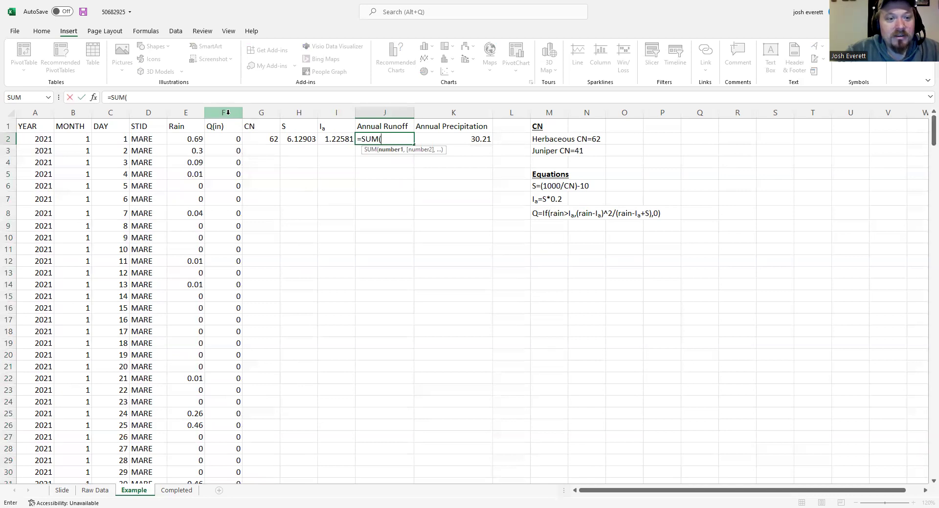
click(228, 112)
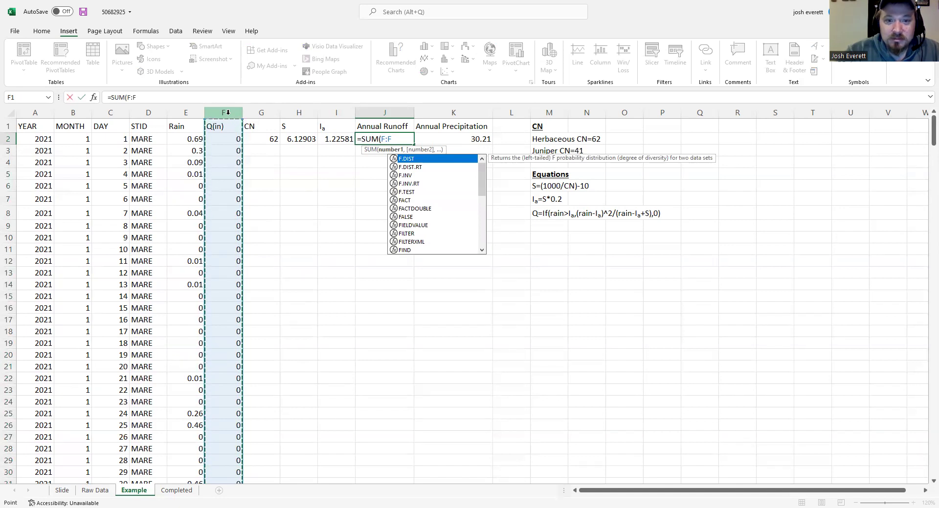
key(Return)
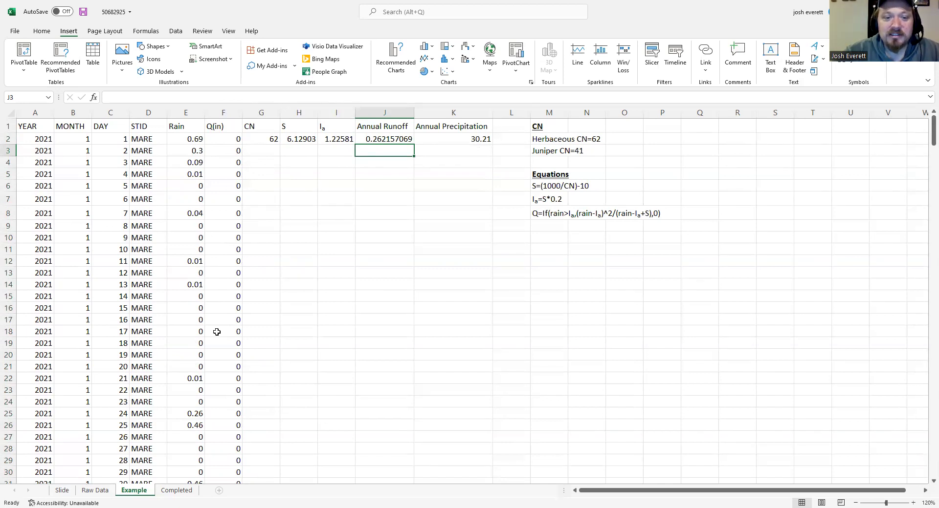
- Replace the CN value 62 in G2 with 41, dropping annual runoff to 0
click(268, 138)
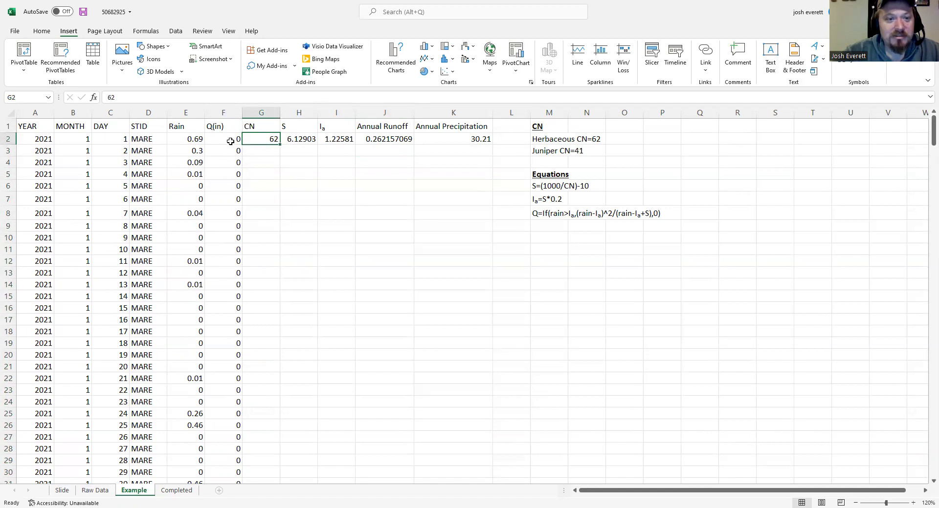
double_click(272, 139)
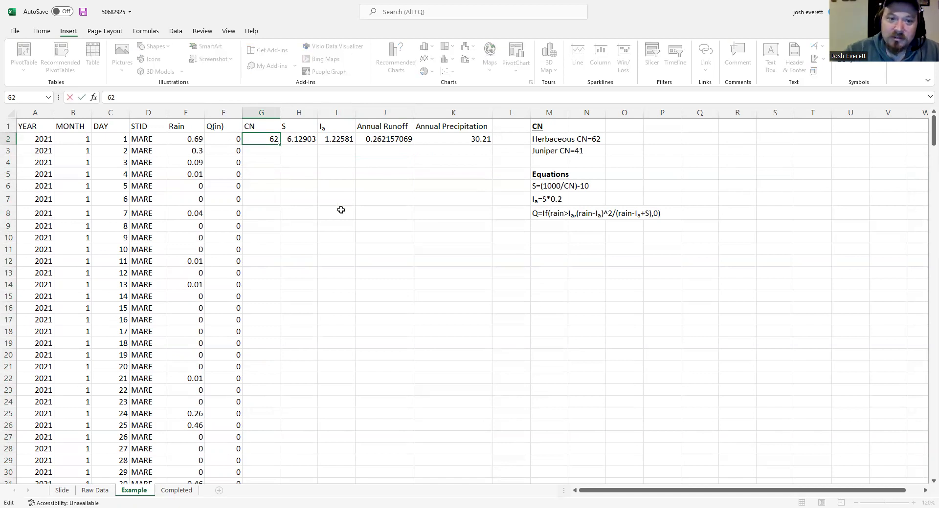
key(BackSpace)
key(BackSpace)
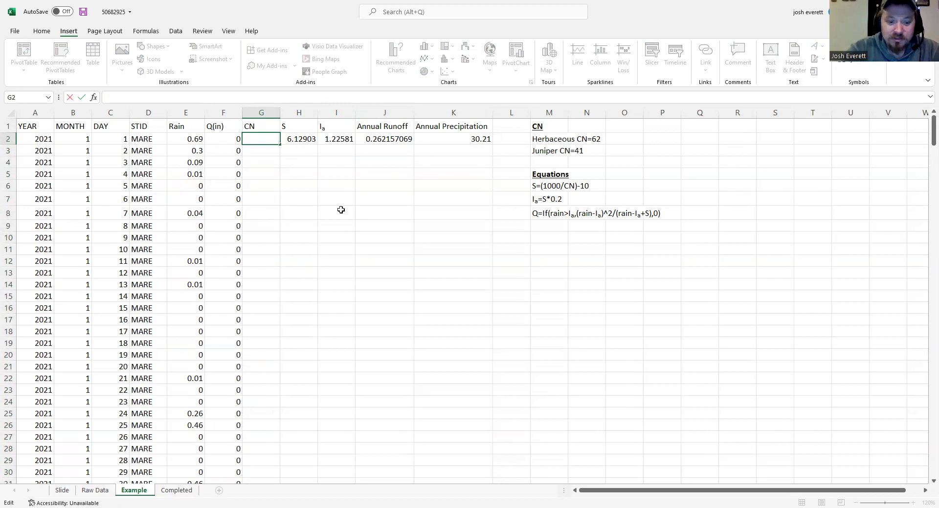
text(41)
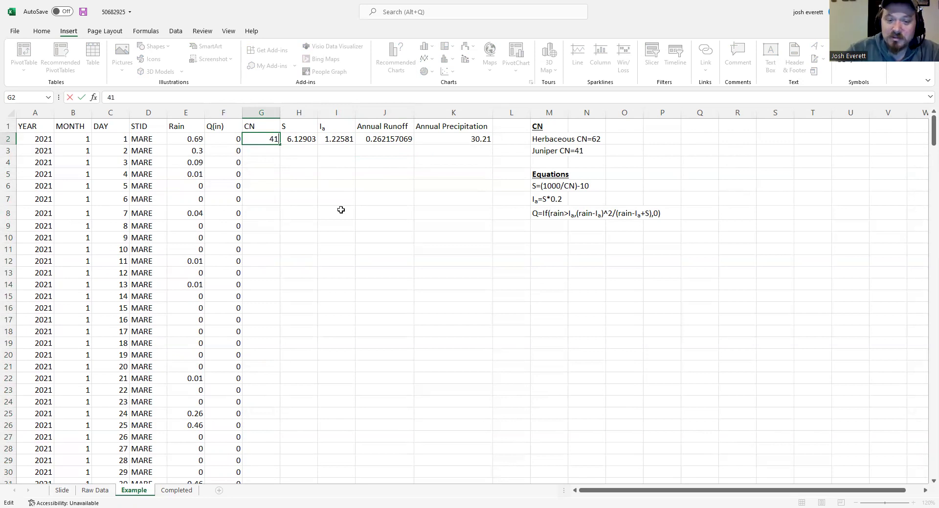
key(Return)
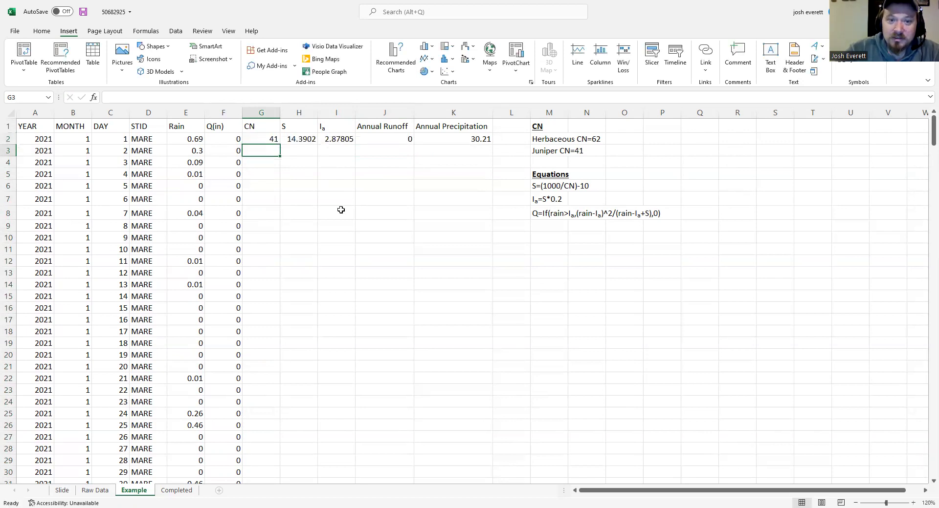